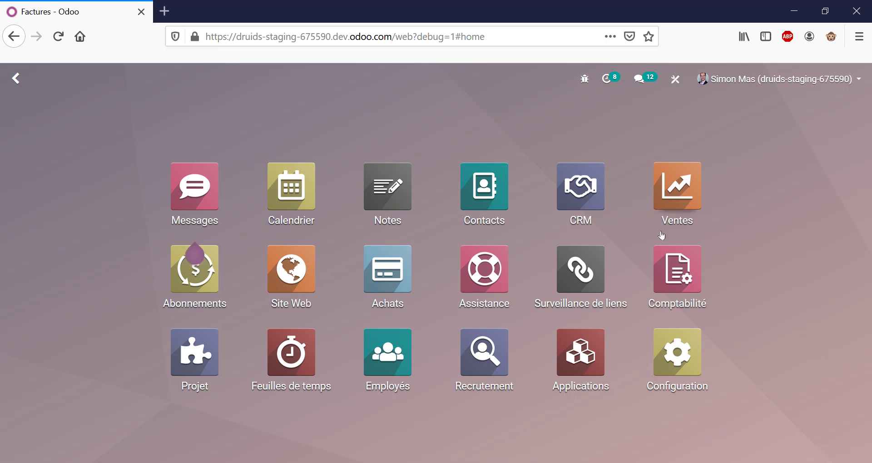
# Step: Open the accounting application and start the reconciliation of the Crédit Mutuel bank journal's pending items
pyautogui.click(683, 268)
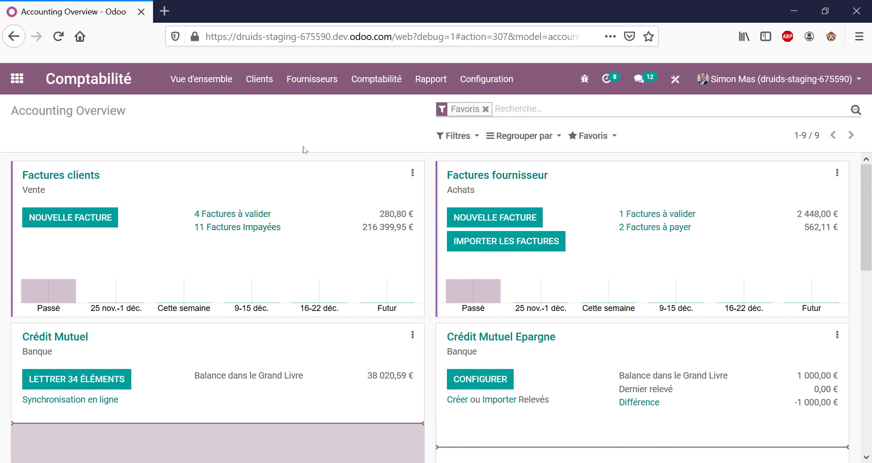
pyautogui.scroll(-5, 502, 310)
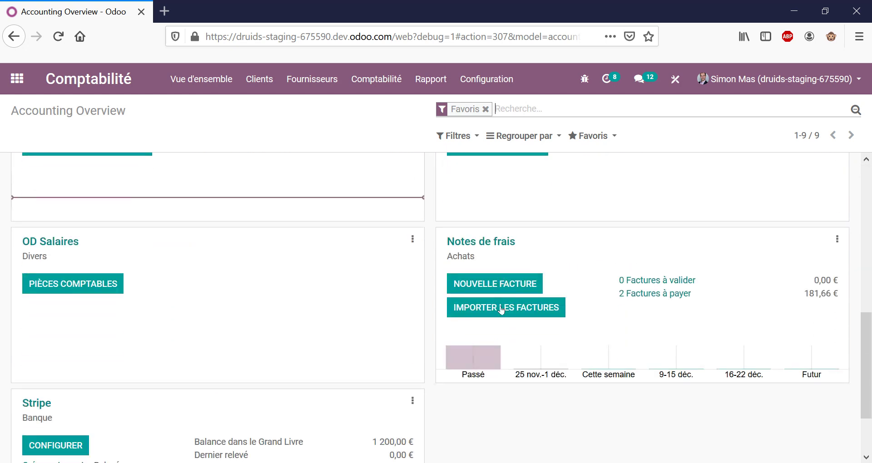
pyautogui.scroll(7, 501, 311)
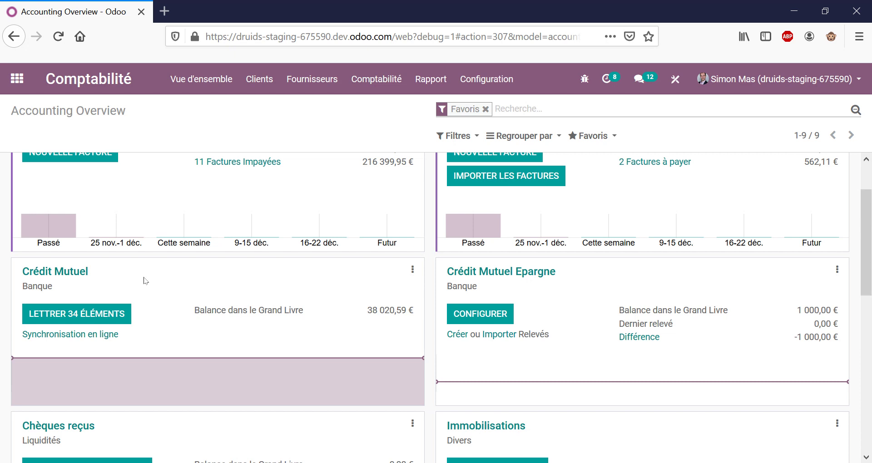
pyautogui.click(109, 323)
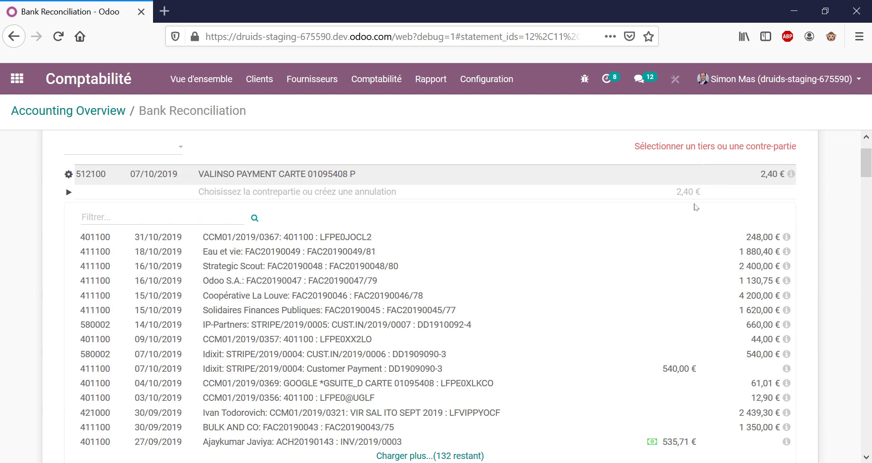
# Step: Reconcile the 14/10/2019 SAS 2S card payment of 10,30 € using the FRAIS preset as its counterpart
pyautogui.scroll(-5, 350, 241)
pyautogui.scroll(4, 350, 243)
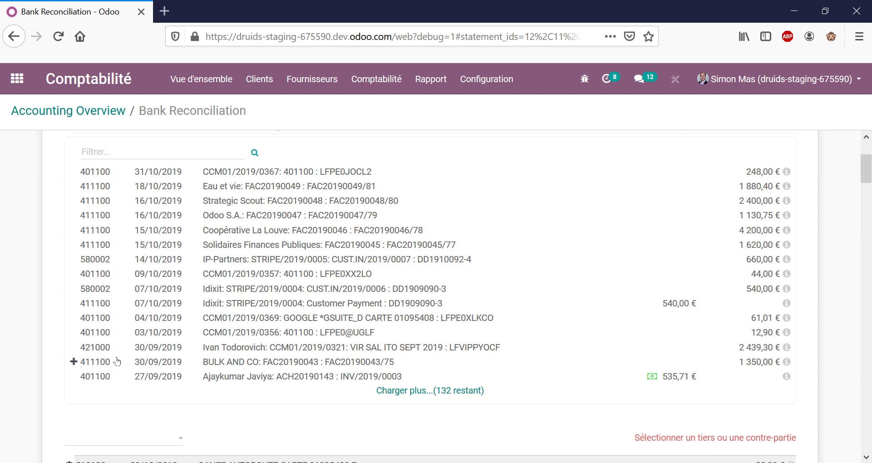
pyautogui.scroll(-4, 364, 242)
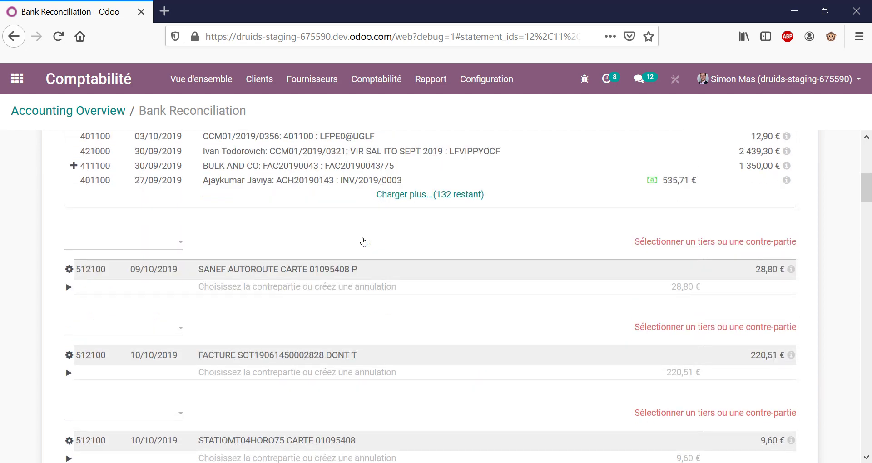
pyautogui.scroll(-3, 354, 218)
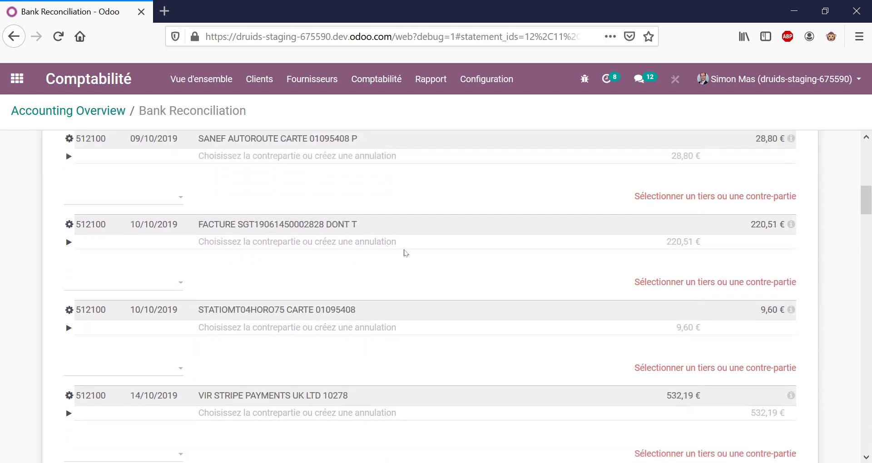
pyautogui.scroll(-6, 313, 245)
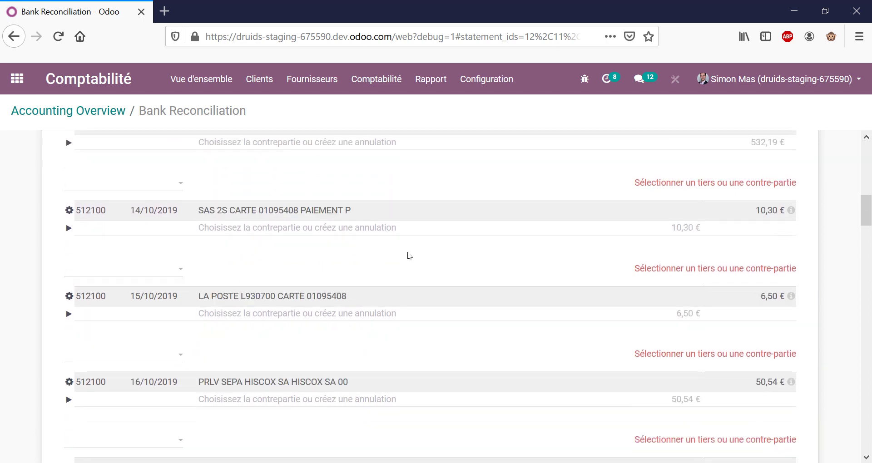
pyautogui.click(315, 231)
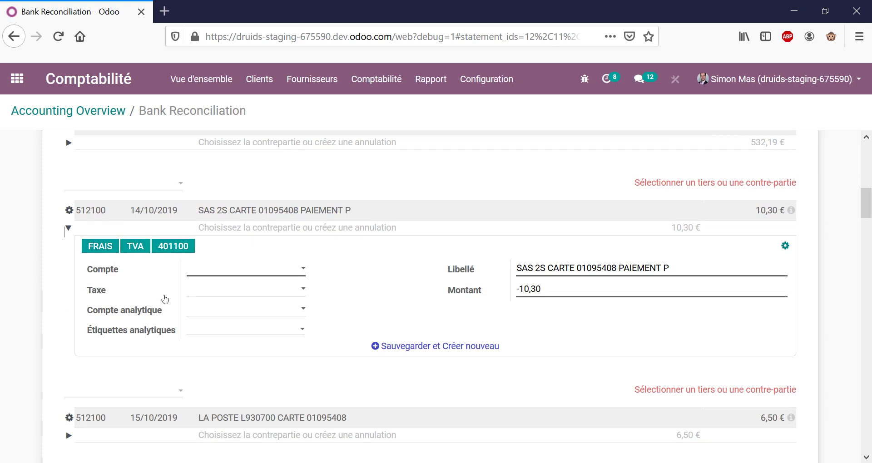
pyautogui.click(105, 247)
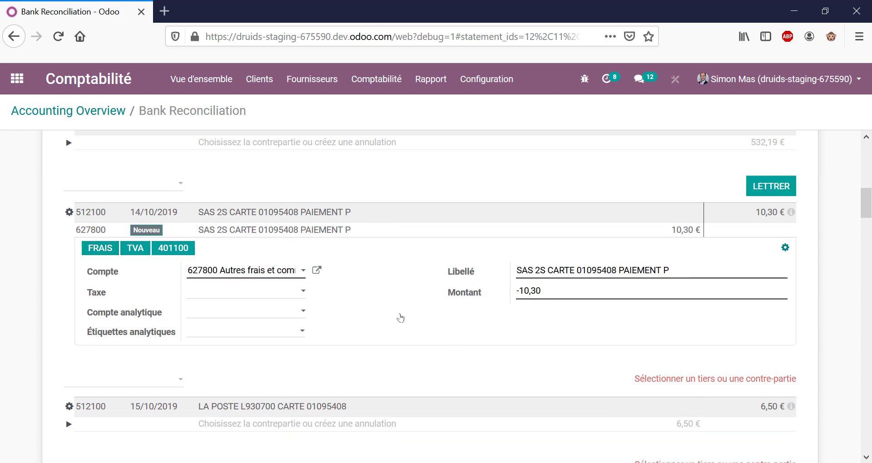
pyautogui.click(782, 187)
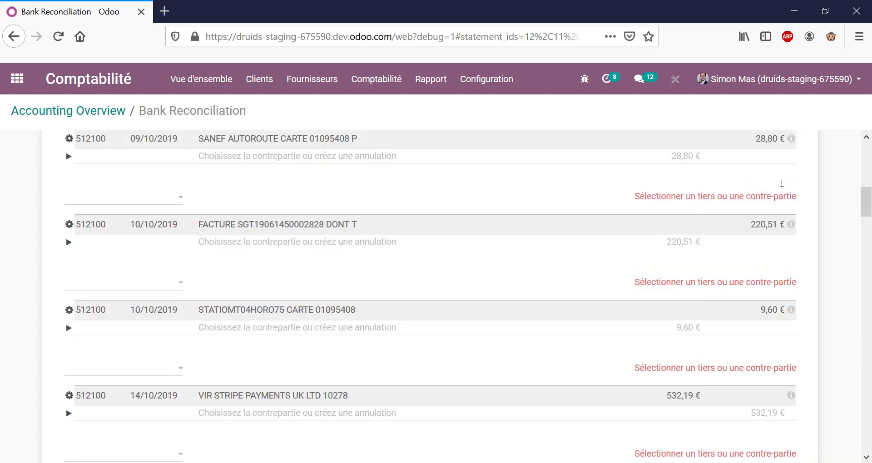
# Step: Reconcile the 10/10/2019 FACTURE SGT line of 220,51 € using the FRAIS preset as its counterpart
pyautogui.scroll(-5, 299, 250)
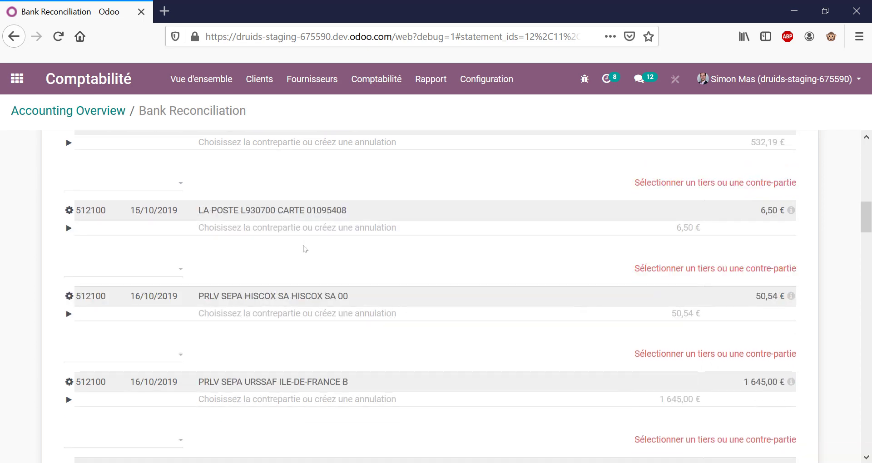
pyautogui.scroll(3, 321, 259)
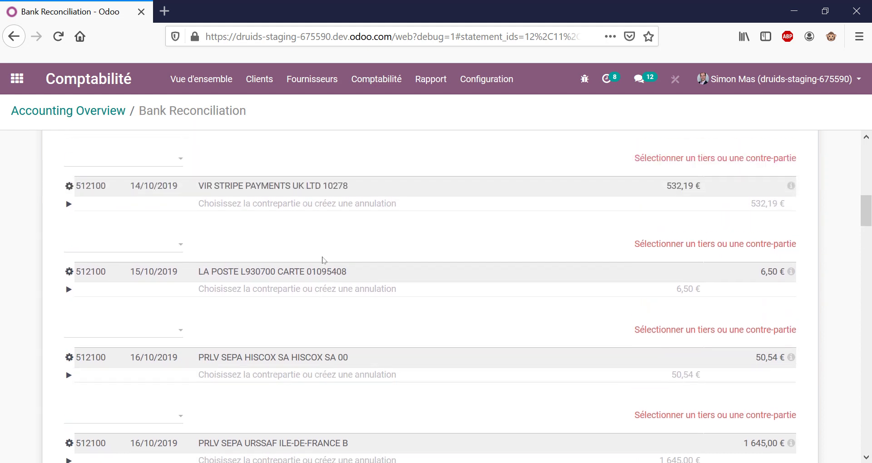
pyautogui.scroll(4, 316, 286)
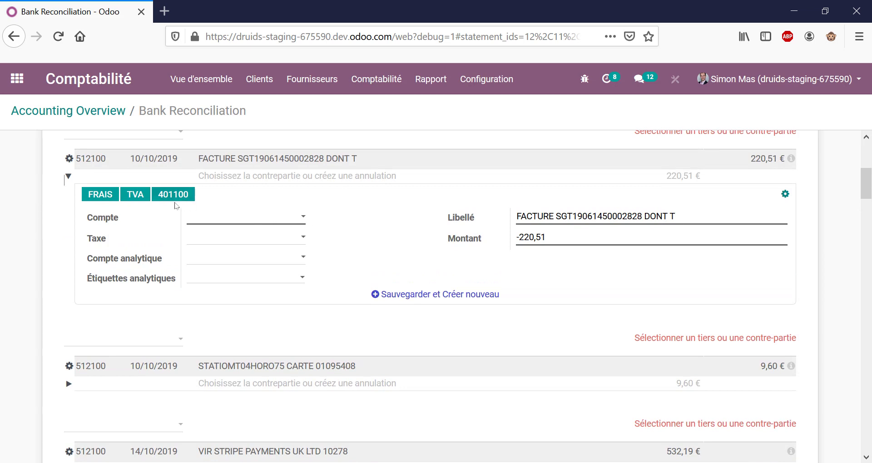
pyautogui.click(83, 200)
pyautogui.click(756, 139)
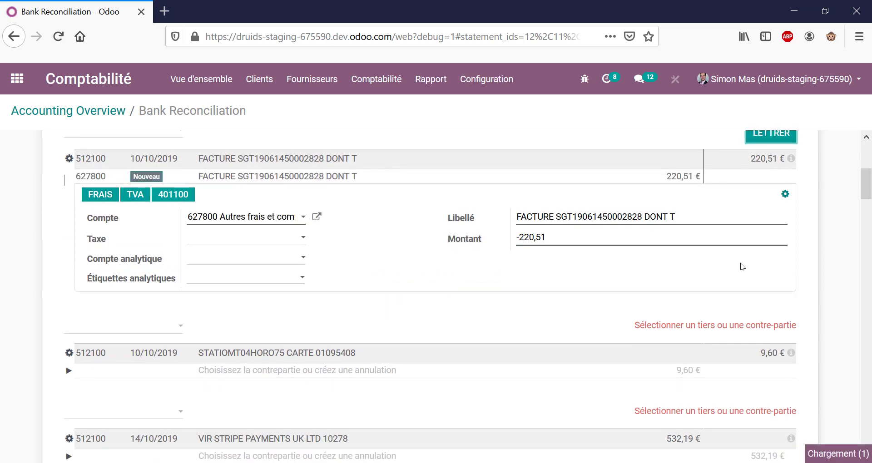
# Step: Reconcile the 16/10/2019 PRLV SEPA HISCOX SA debit of 50,54 € against account 616100 Assurance multirisques
pyautogui.scroll(-6, 545, 268)
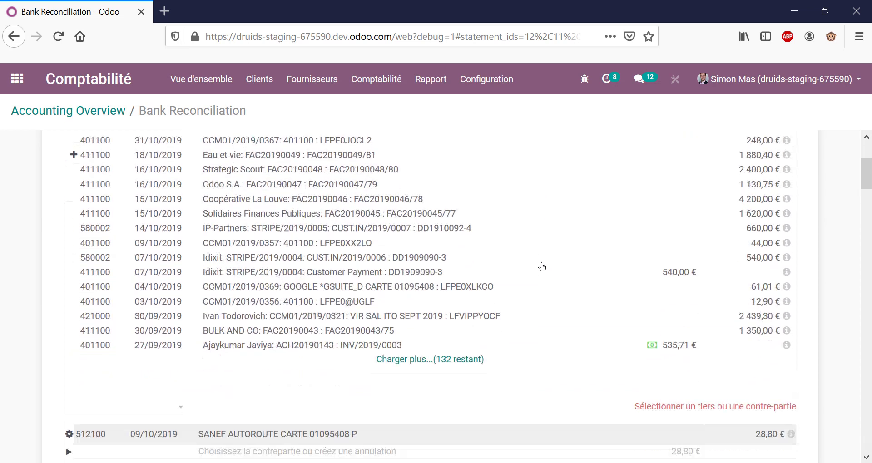
pyautogui.scroll(-6, 543, 265)
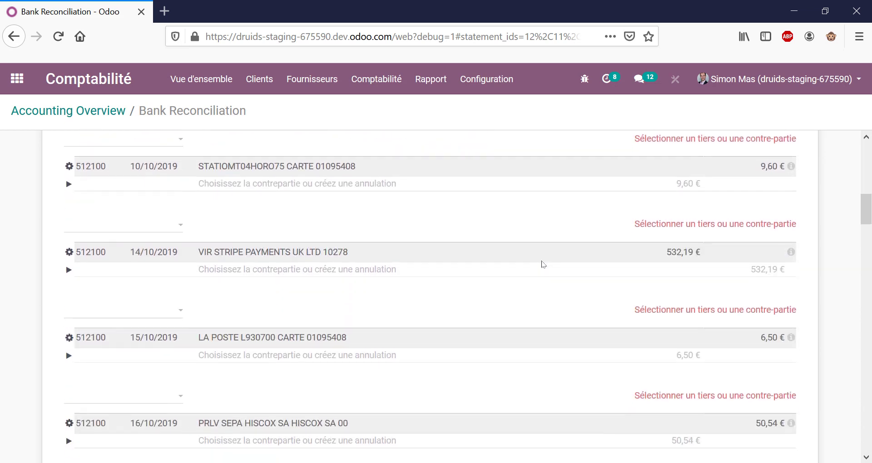
pyautogui.scroll(-3, 543, 264)
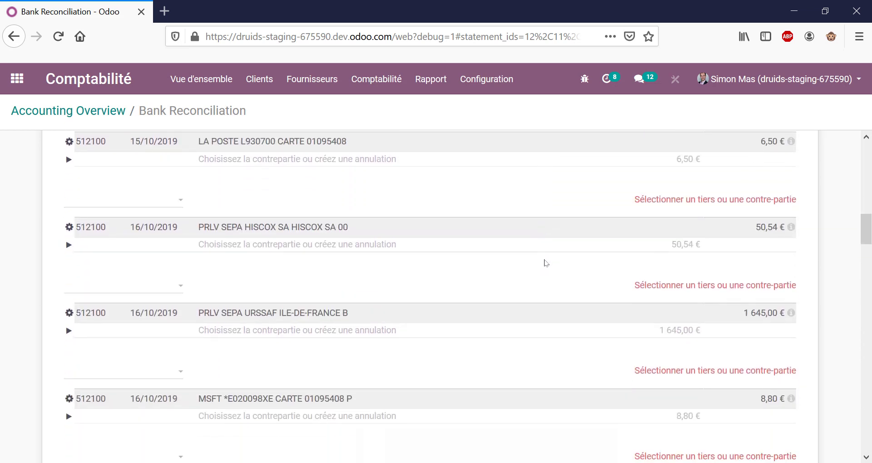
pyautogui.scroll(-6, 251, 245)
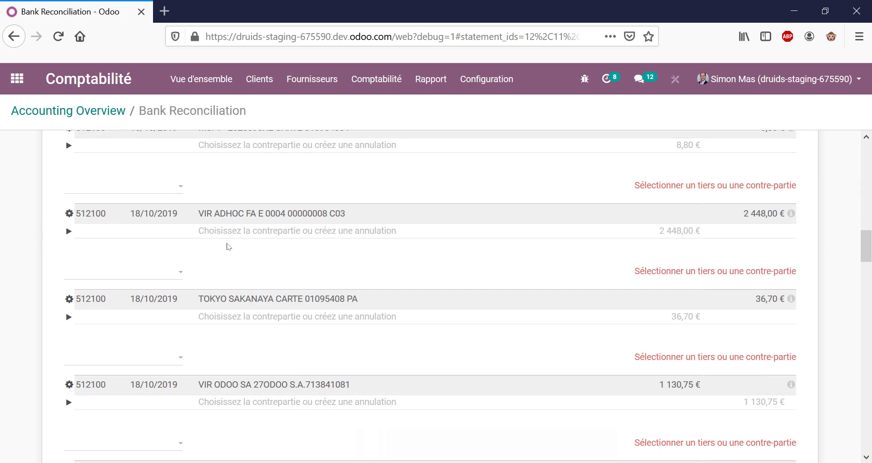
pyautogui.scroll(7, 239, 233)
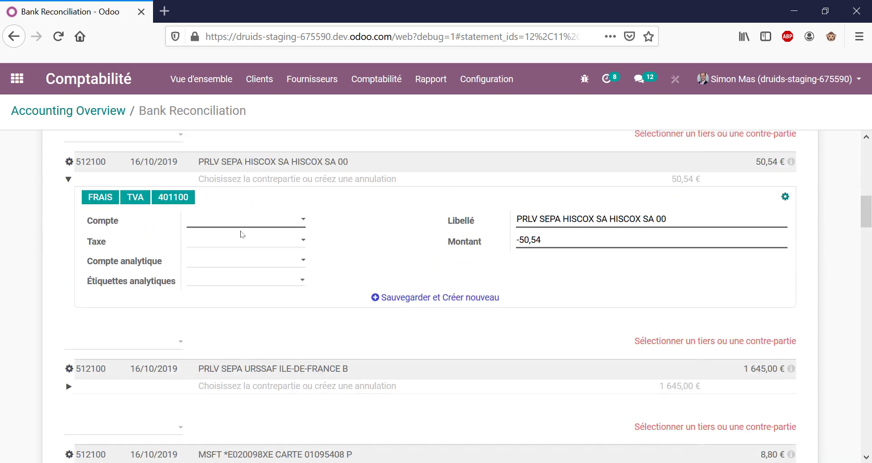
pyautogui.click(230, 223)
pyautogui.write('M')
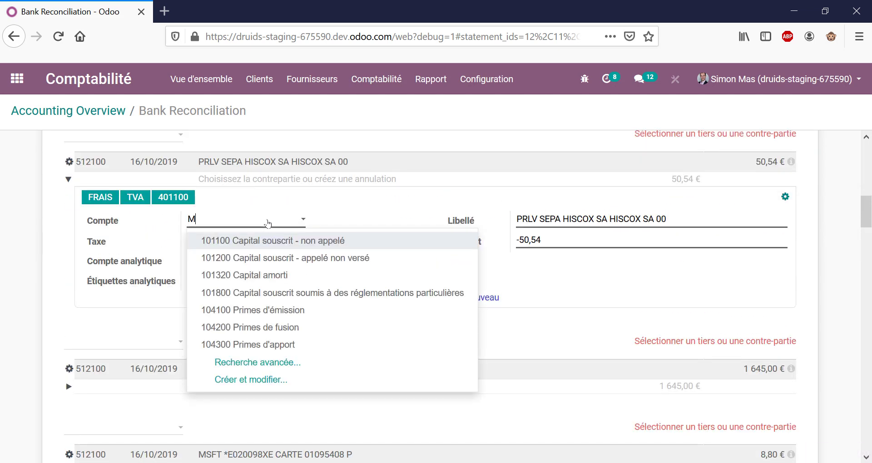
pyautogui.write('UL')
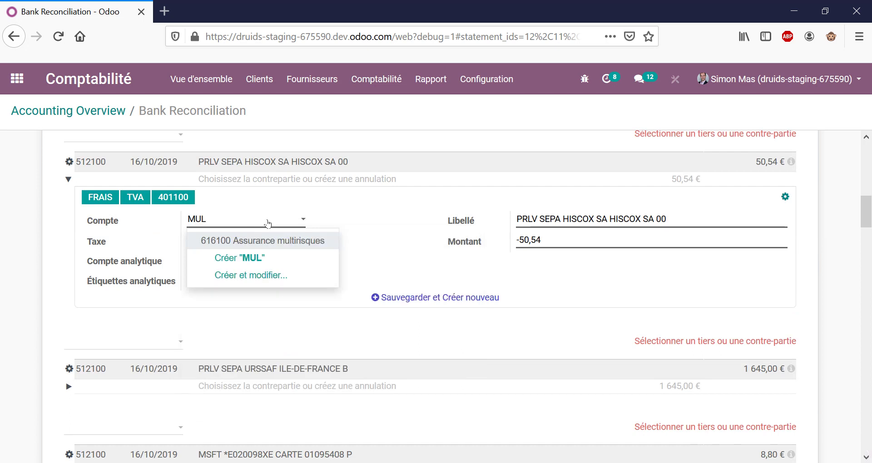
pyautogui.click(280, 245)
pyautogui.click(777, 137)
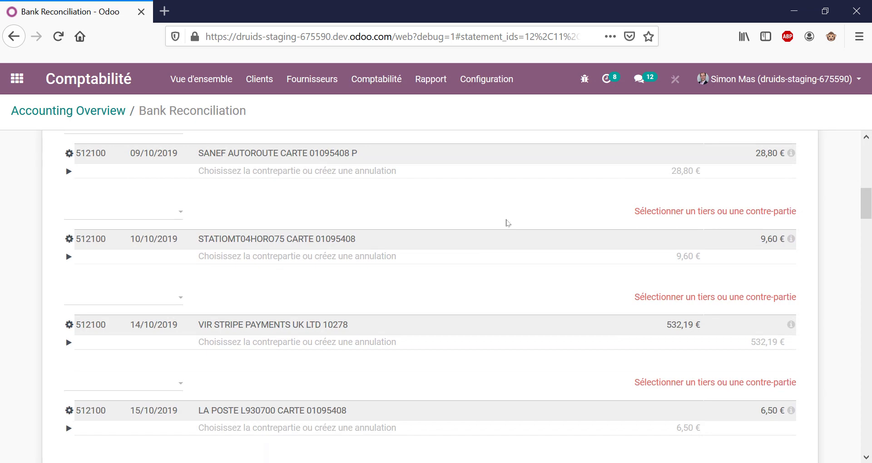
# Step: Assign Microsoft Ireland Operations Ltd. as the partner of the 16/10/2019 MSFT card payment of 8,80 €
pyautogui.scroll(-7, 504, 220)
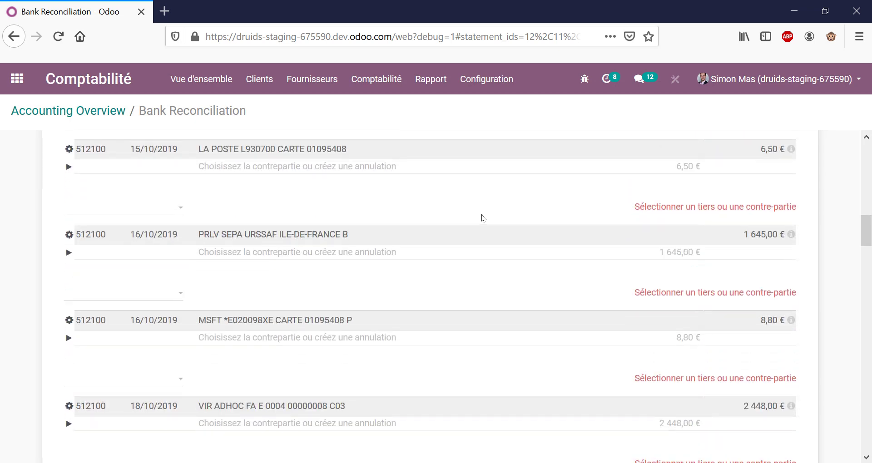
pyautogui.scroll(-1, 483, 220)
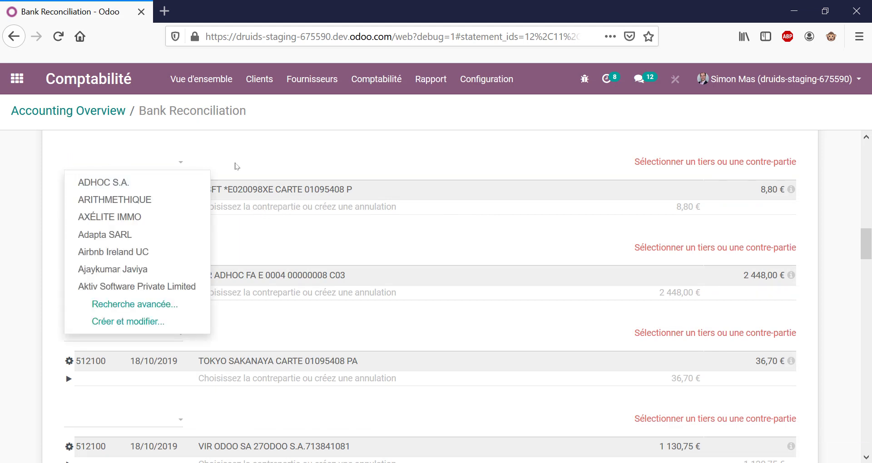
pyautogui.write('CROS')
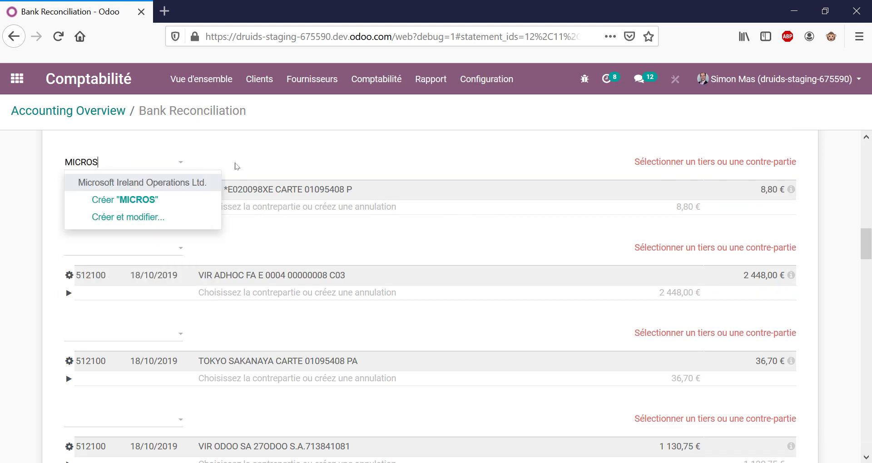
pyautogui.click(203, 186)
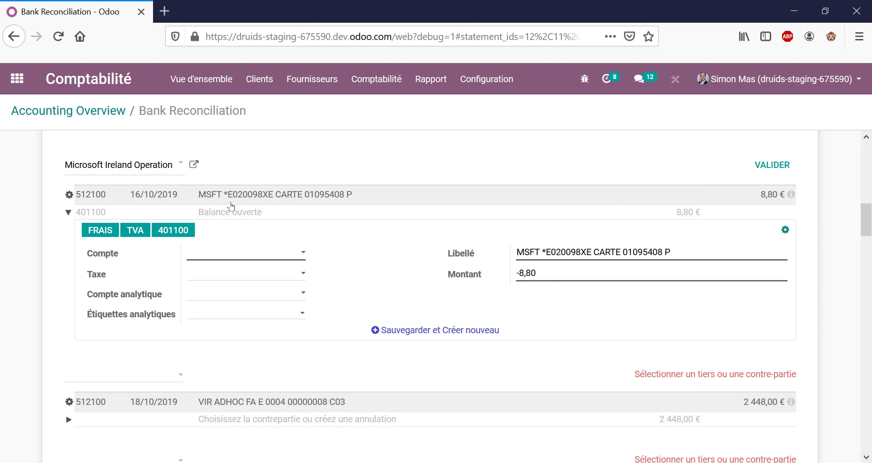
# Step: Assign Odoo S.A. to the 18/10/2019 VIR ODOO SA transfer and reconcile it with the partner's 16/10/2019 invoice of 1 130,75 €
pyautogui.scroll(-3, 229, 203)
pyautogui.scroll(-1, 229, 207)
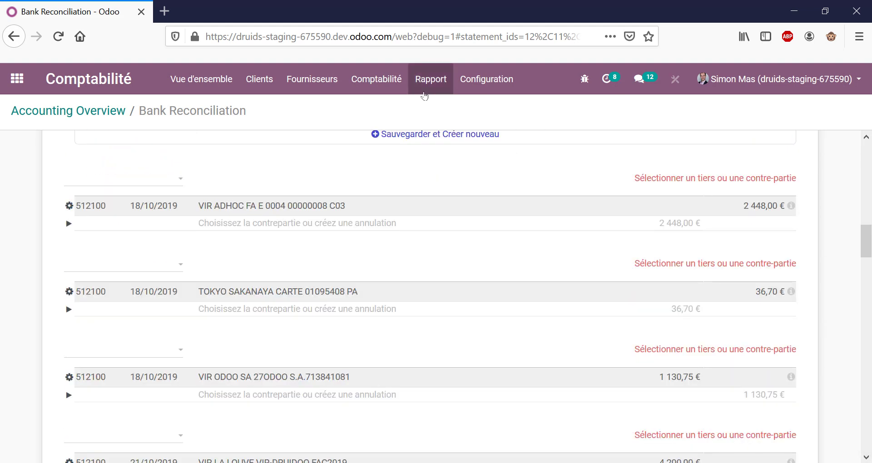
pyautogui.scroll(-3, 327, 208)
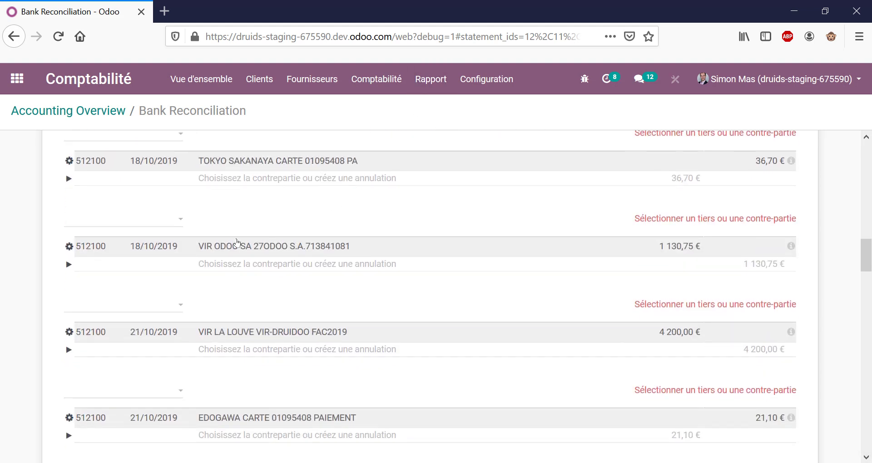
pyautogui.click(138, 220)
pyautogui.write('OD')
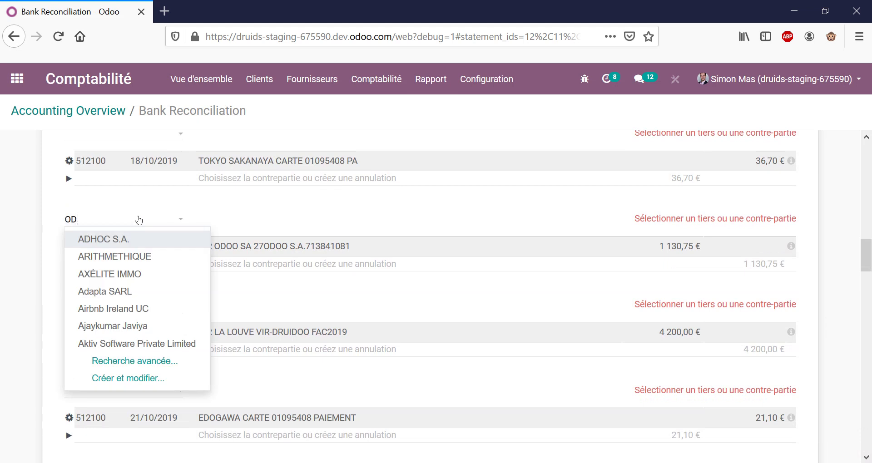
pyautogui.write('OO')
pyautogui.click(157, 254)
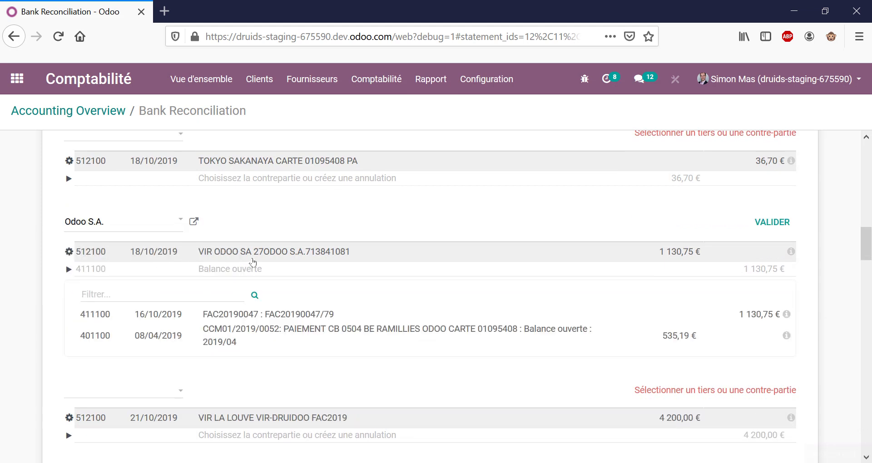
pyautogui.click(269, 318)
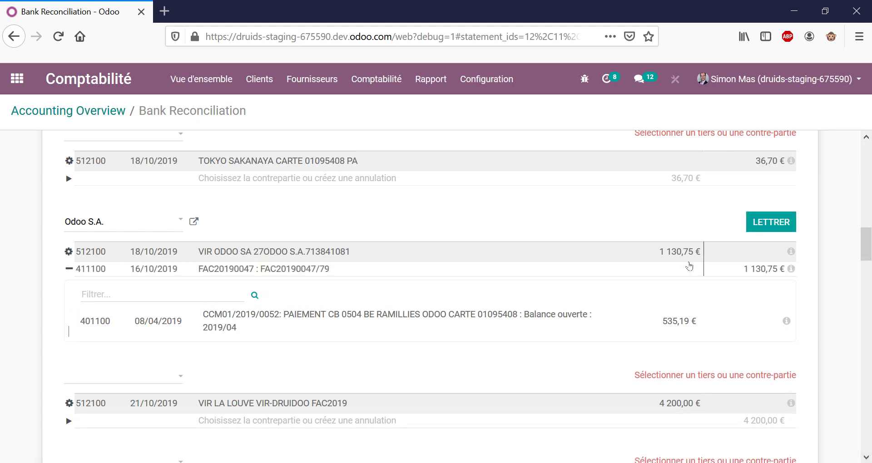
pyautogui.hotkey('ctrl', 'Return')
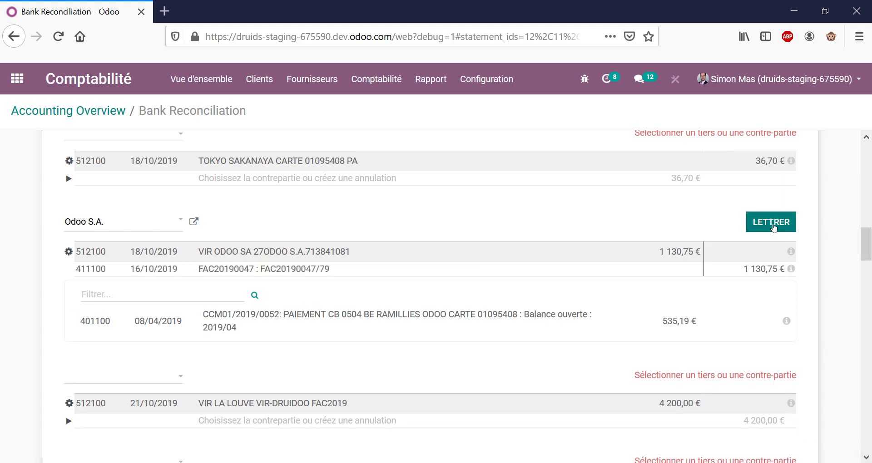
pyautogui.scroll(5, 412, 296)
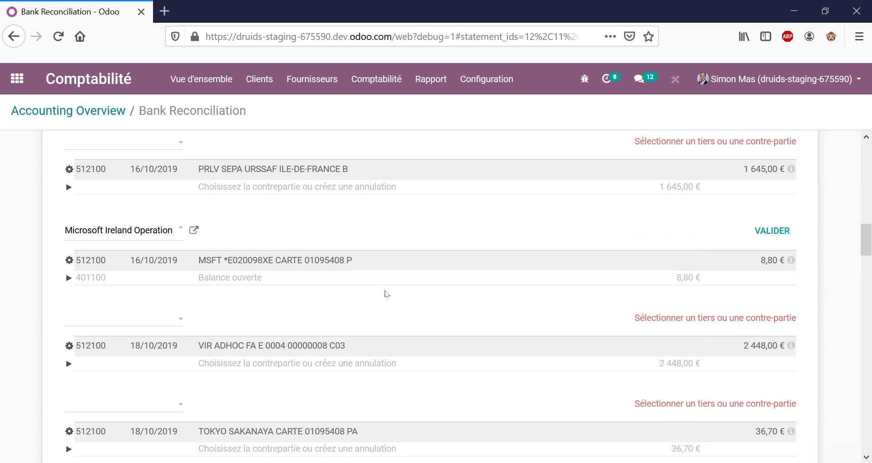
pyautogui.scroll(-7, 386, 294)
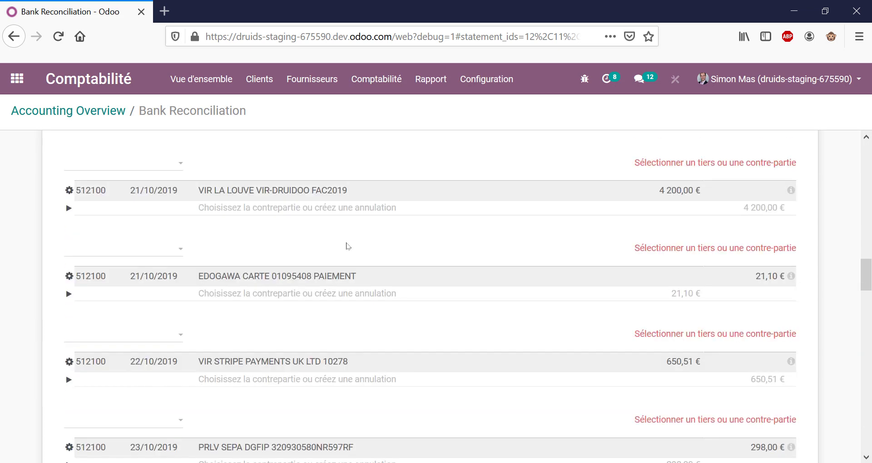
# Step: Assign Coopérative La Louve to the 21/10/2019 VIR LA LOUVE transfer of 4 200,00 € and reconcile it with the partner's 15/10/2019 invoice
pyautogui.click(121, 166)
pyautogui.write('LO')
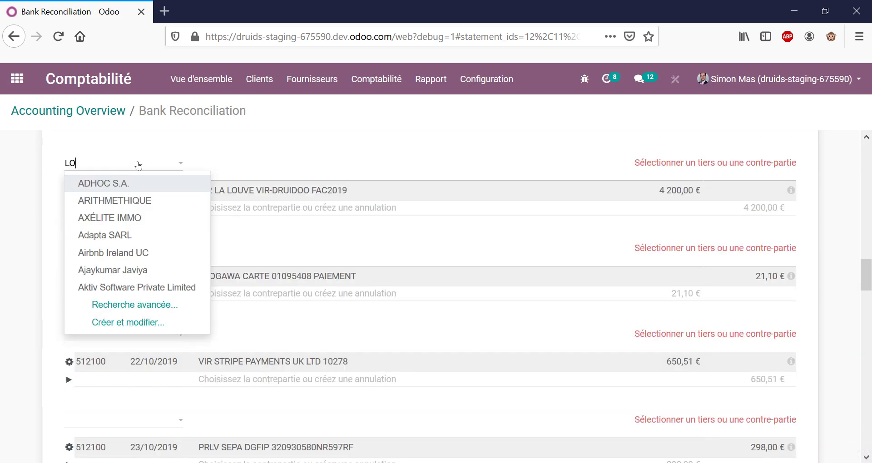
pyautogui.write('U')
pyautogui.click(143, 181)
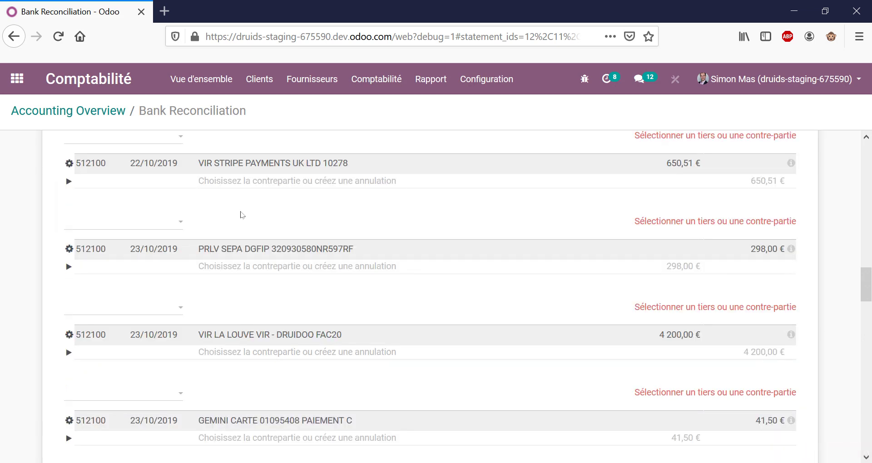
pyautogui.scroll(9, 242, 215)
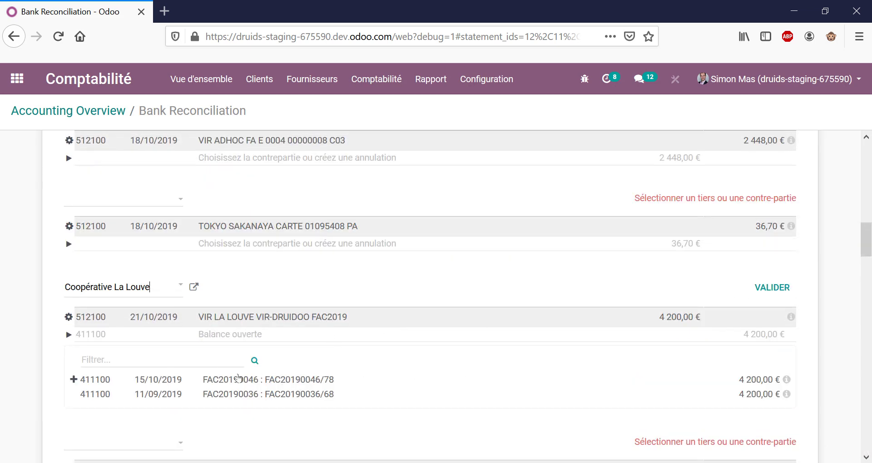
pyautogui.click(156, 384)
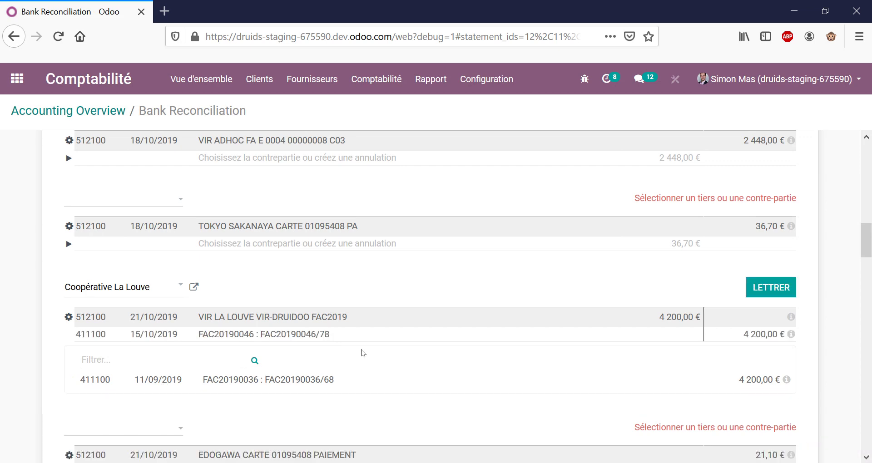
pyautogui.click(771, 287)
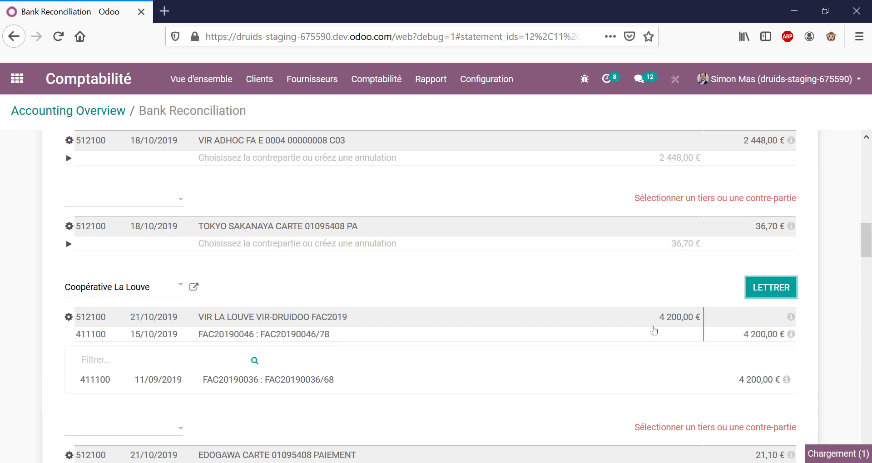
# Step: Assign Coopérative La Louve to the 23/10/2019 VIR LA LOUVE transfer of 4 200,00 € and reconcile it with the partner's 11/09/2019 invoice
pyautogui.scroll(-4, 391, 295)
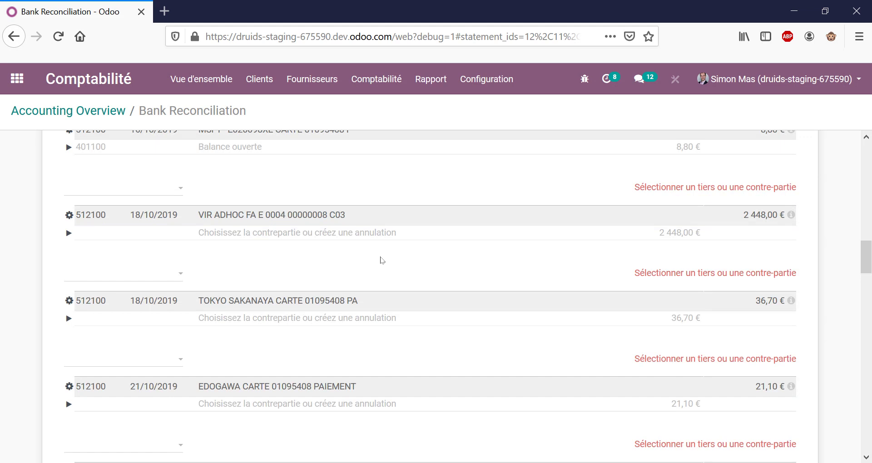
pyautogui.scroll(-7, 382, 260)
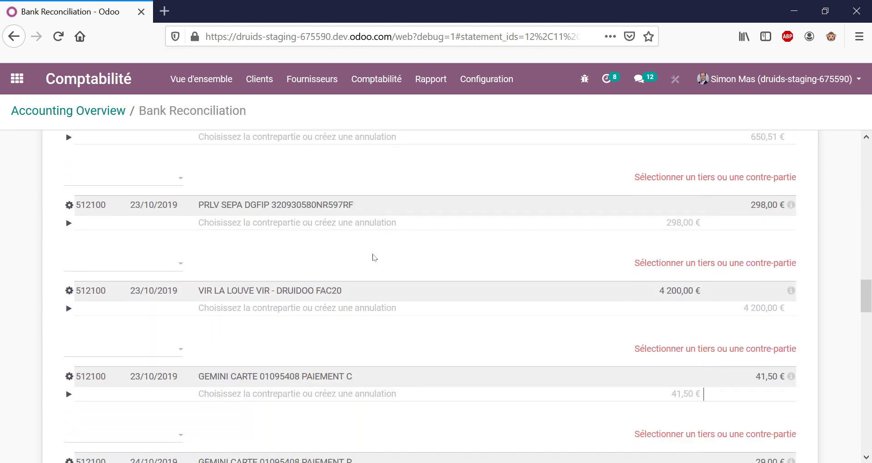
pyautogui.scroll(-2, 374, 258)
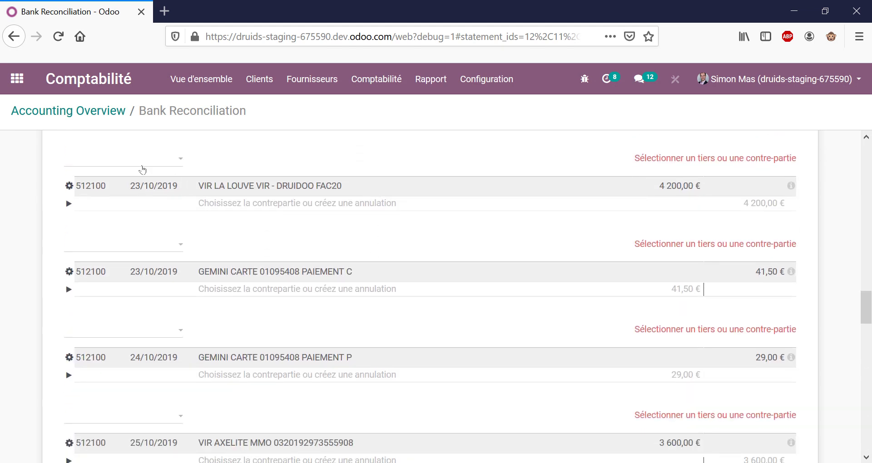
pyautogui.click(125, 158)
pyautogui.write('LOUVE')
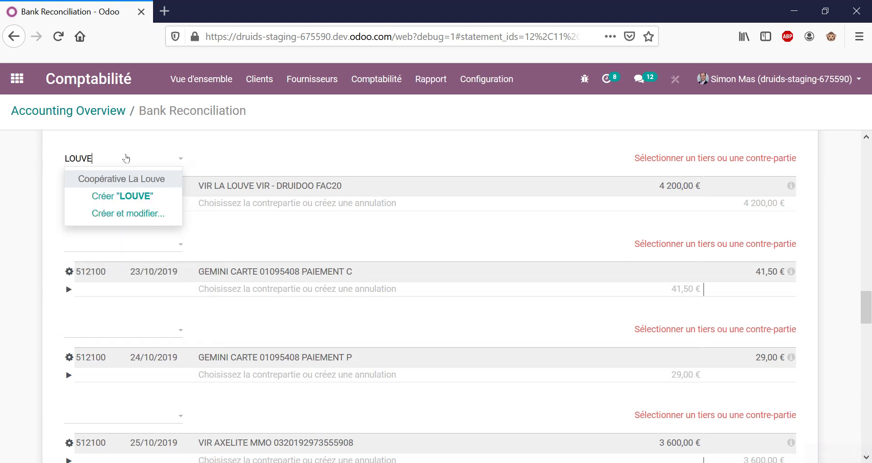
pyautogui.click(132, 179)
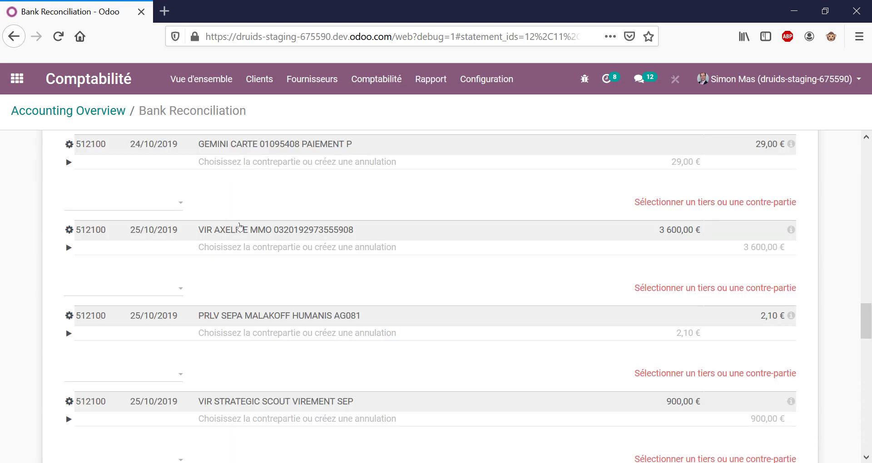
pyautogui.scroll(2, 273, 226)
pyautogui.scroll(2, 308, 226)
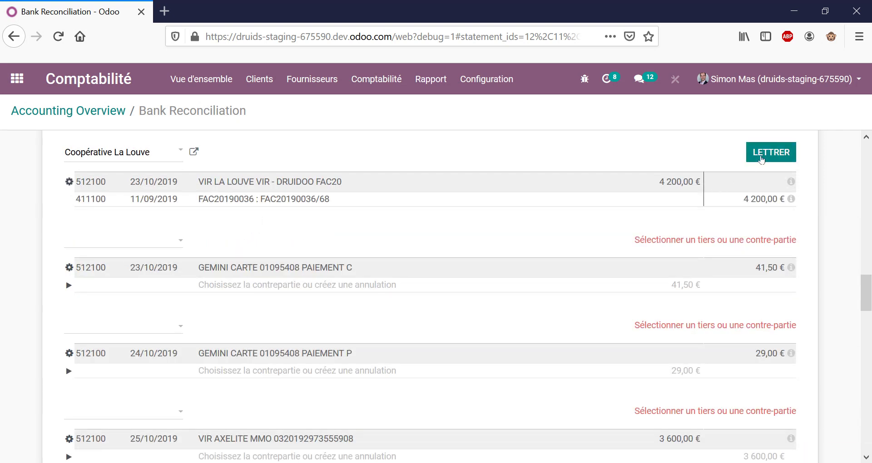
pyautogui.click(771, 152)
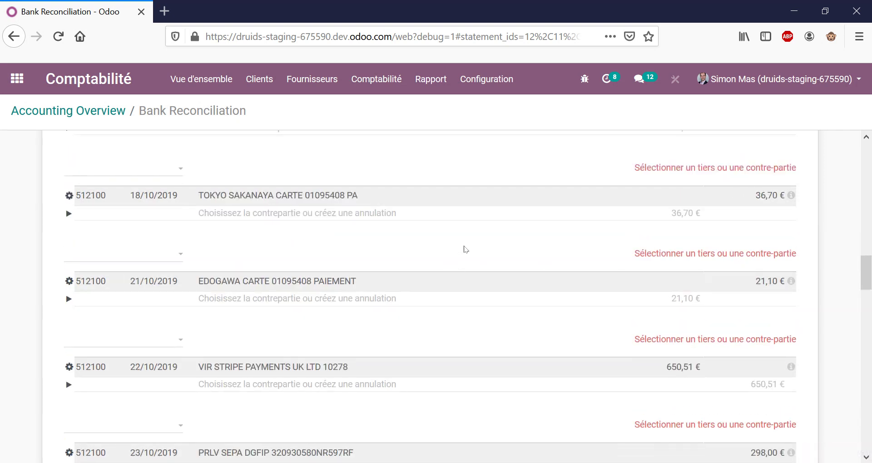
# Step: Assign Fournisseurs NDF to the 21/10/2019 EDOGAWA card payment of 21,10 € and reconcile it using the 401100 preset
pyautogui.scroll(-3, 464, 249)
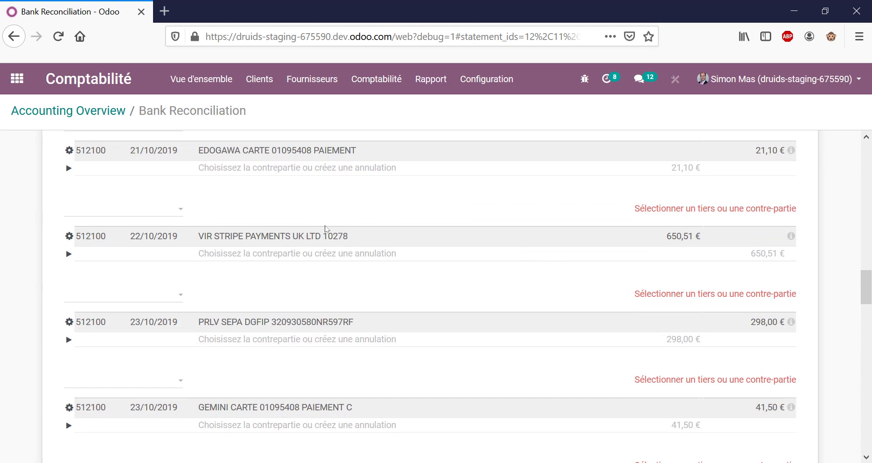
pyautogui.scroll(2, 325, 228)
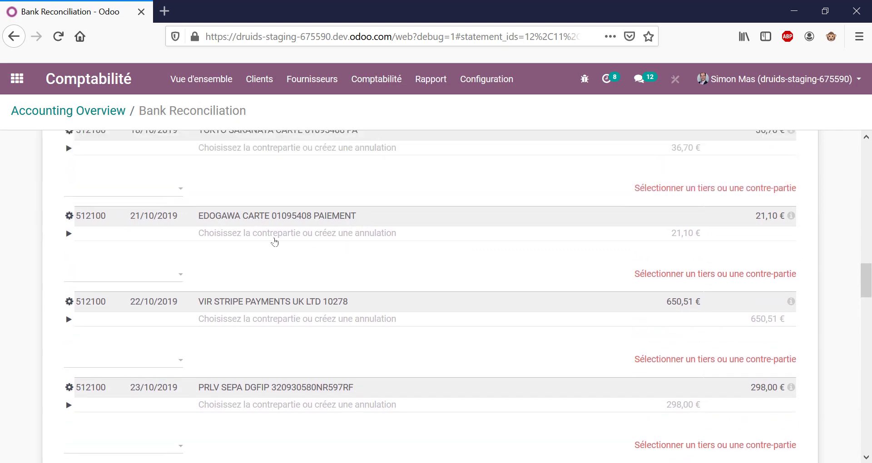
pyautogui.click(120, 189)
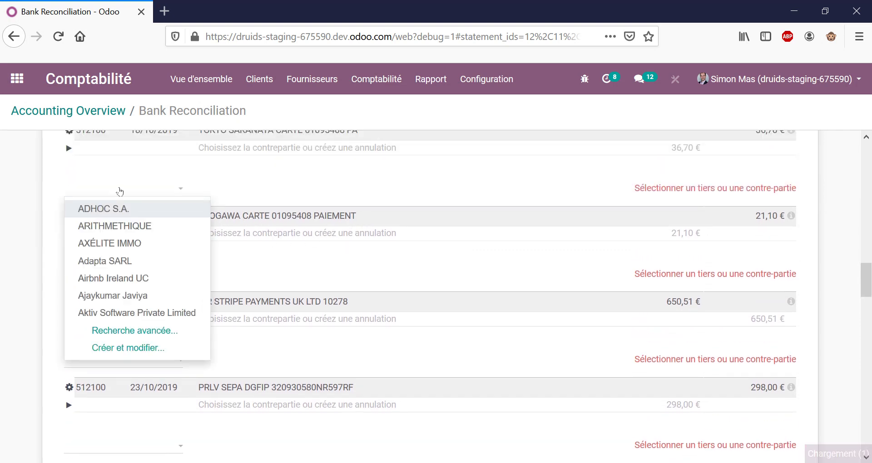
pyautogui.write('NDF')
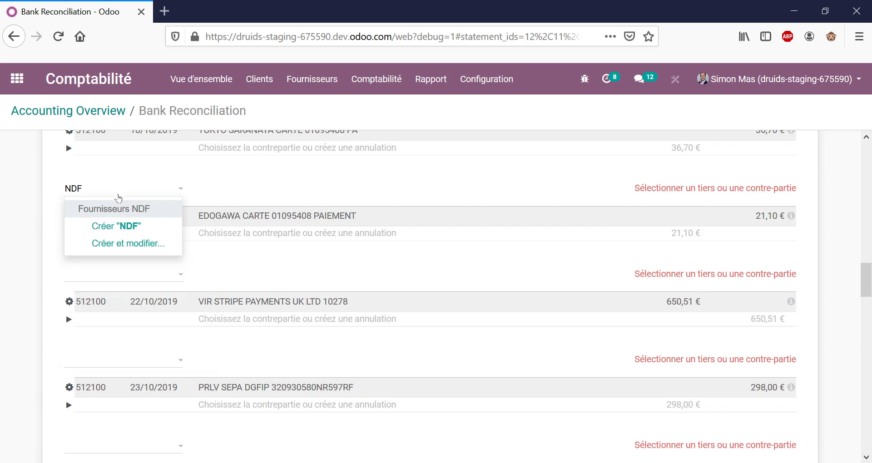
pyautogui.click(131, 207)
pyautogui.scroll(5, 220, 222)
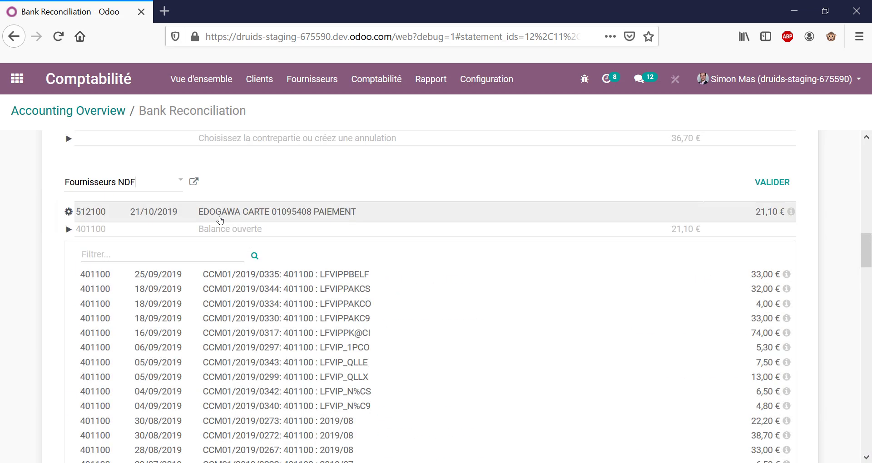
pyautogui.click(240, 231)
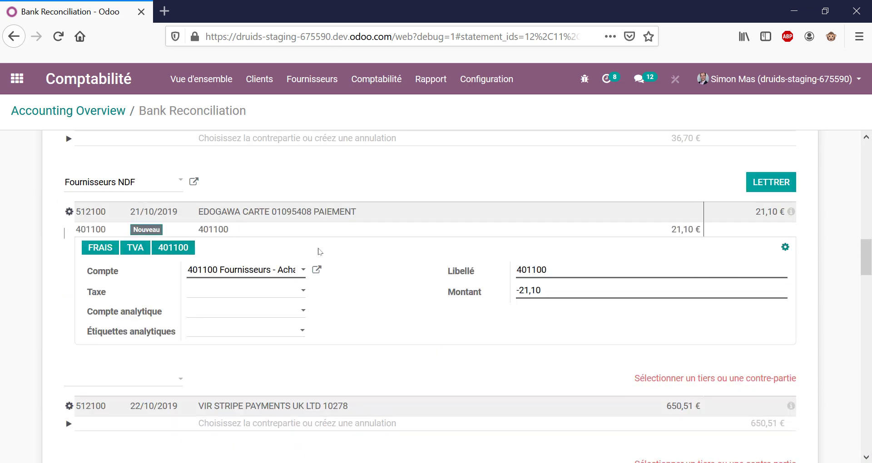
pyautogui.click(777, 185)
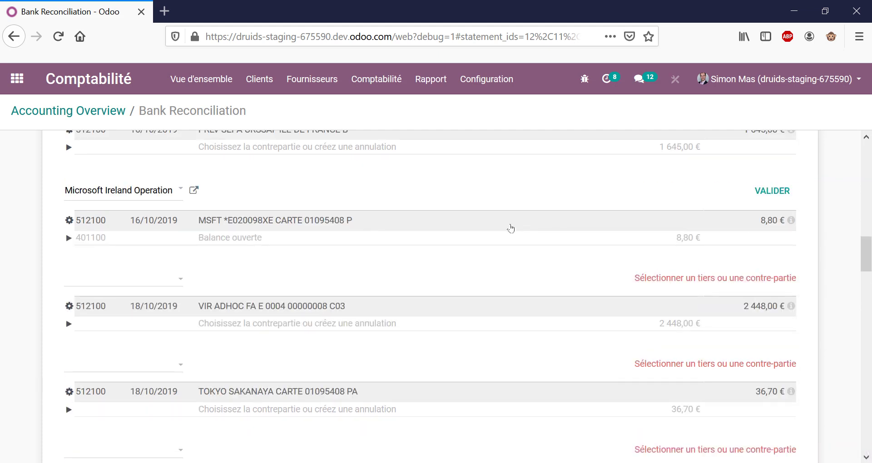
# Step: Assign AXÉLITE IMMO to the 25/10/2019 transfer of 3 600,00 € and validate it against the partner's 10/07/2019 invoice of 7 200,00 €
pyautogui.scroll(-4, 512, 230)
pyautogui.scroll(-3, 525, 229)
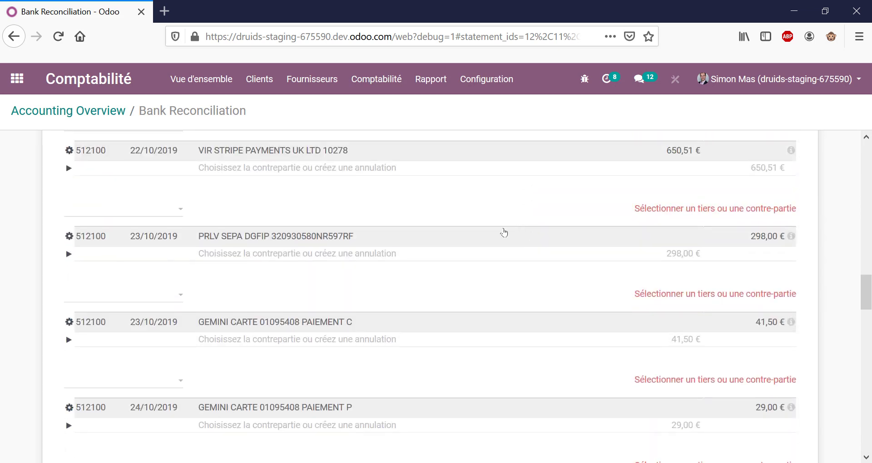
pyautogui.scroll(-4, 502, 231)
pyautogui.scroll(-3, 504, 232)
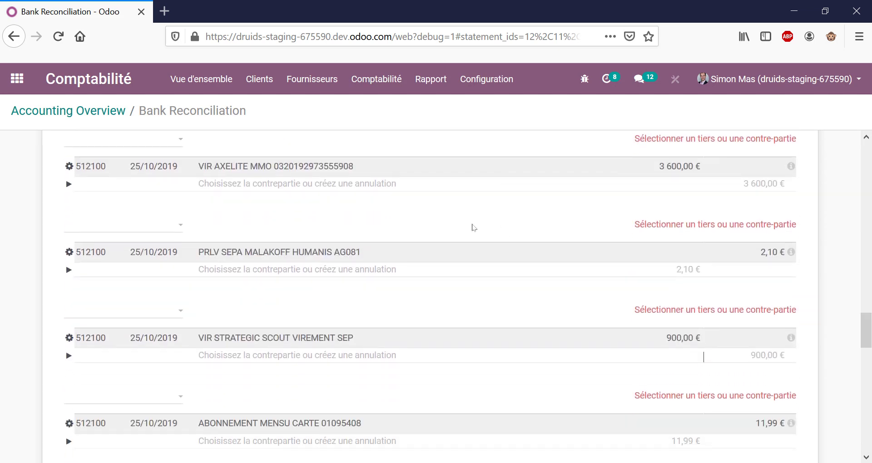
pyautogui.click(119, 142)
pyautogui.write('AXELI')
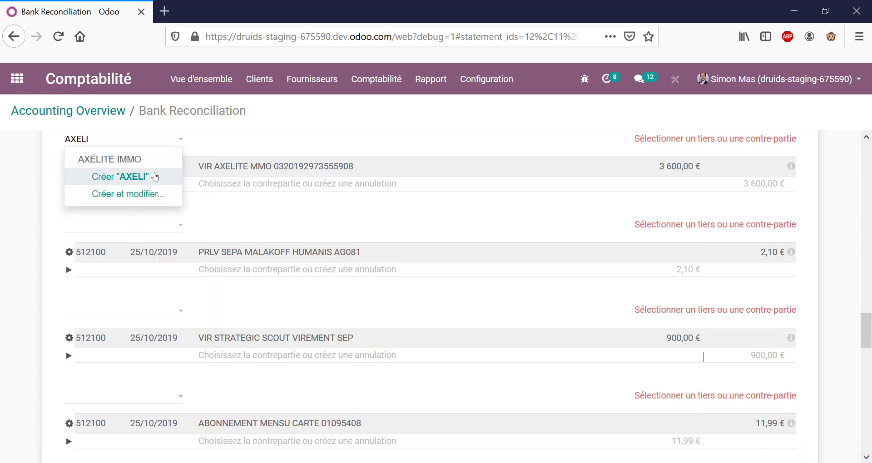
pyautogui.click(156, 171)
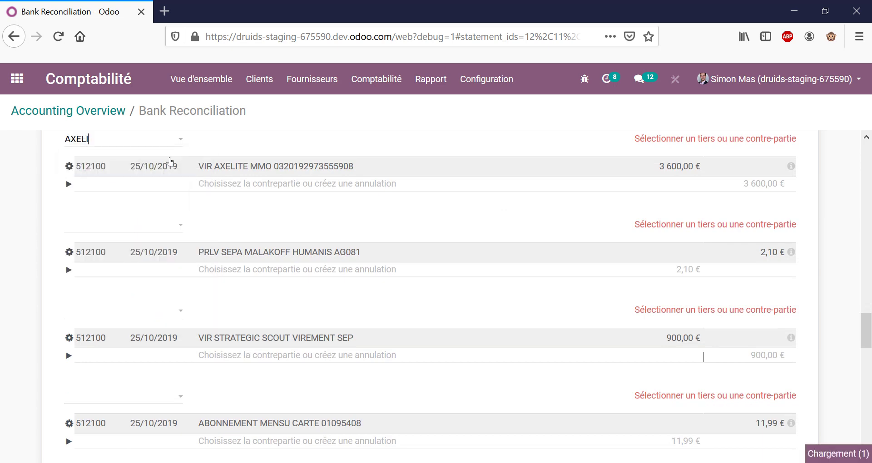
pyautogui.scroll(-5, 297, 168)
pyautogui.scroll(10, 292, 169)
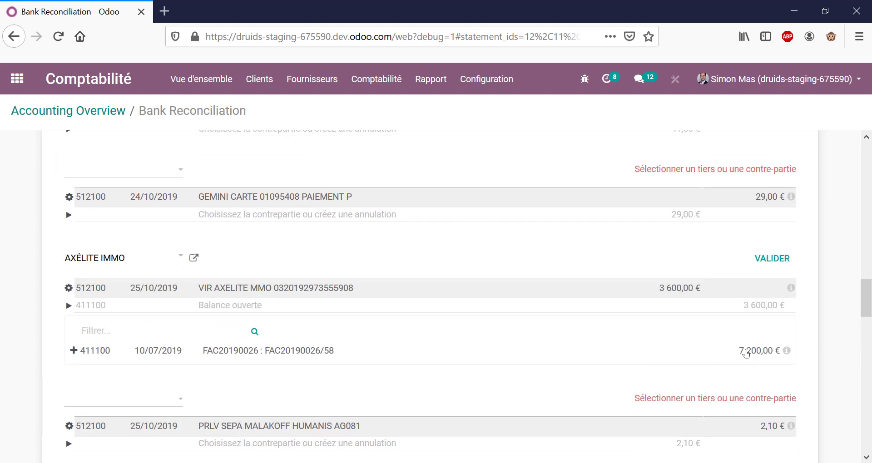
pyautogui.click(746, 354)
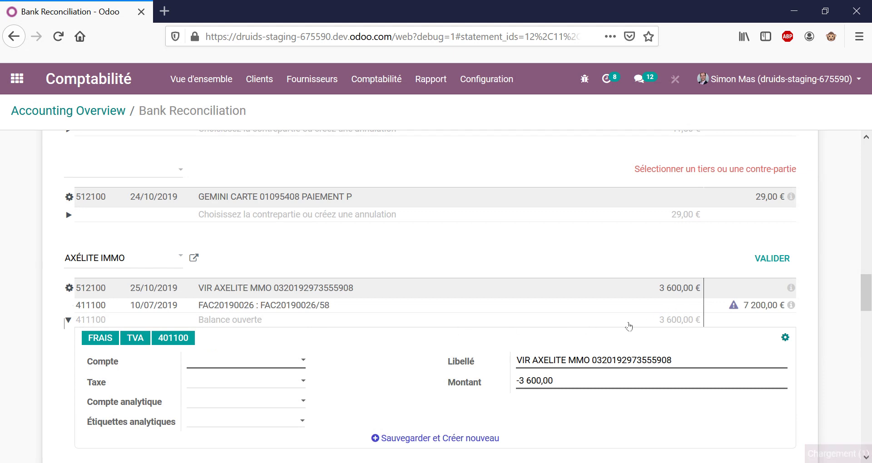
pyautogui.click(774, 259)
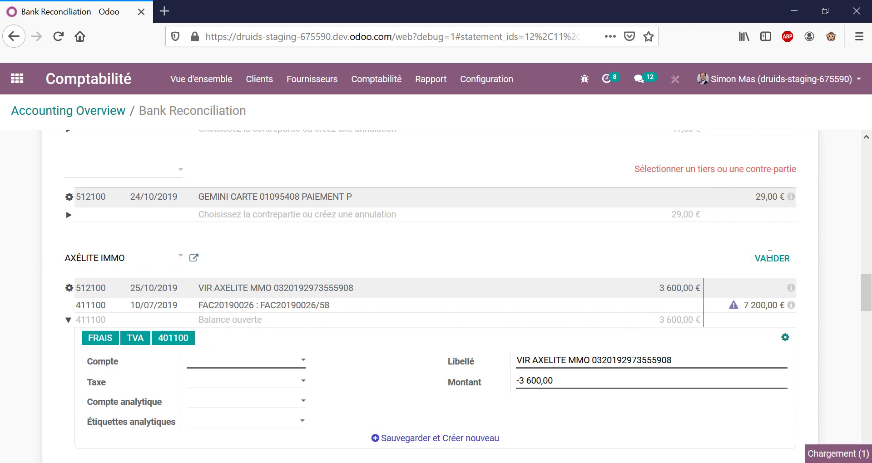
# Step: Reconcile the 28/10/2019 FRAIS PAIE CB OP 49,00 USD line of 1,44 € using the FRAIS preset as its counterpart
pyautogui.scroll(-5, 430, 290)
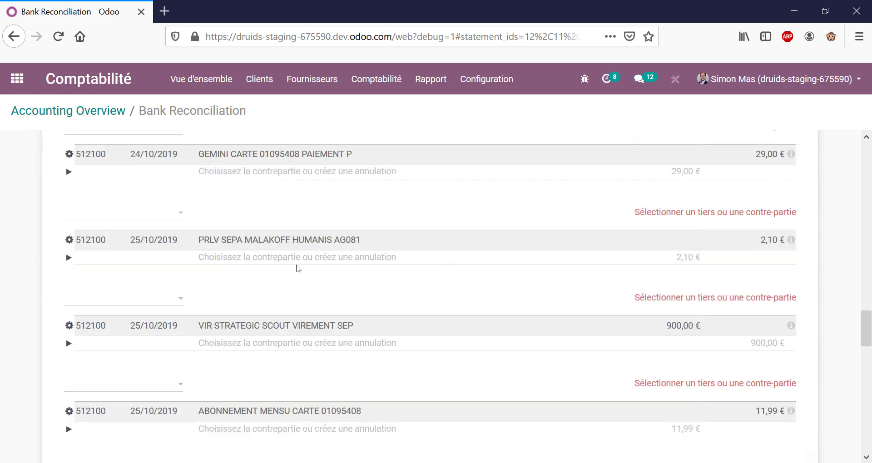
pyautogui.scroll(-4, 297, 268)
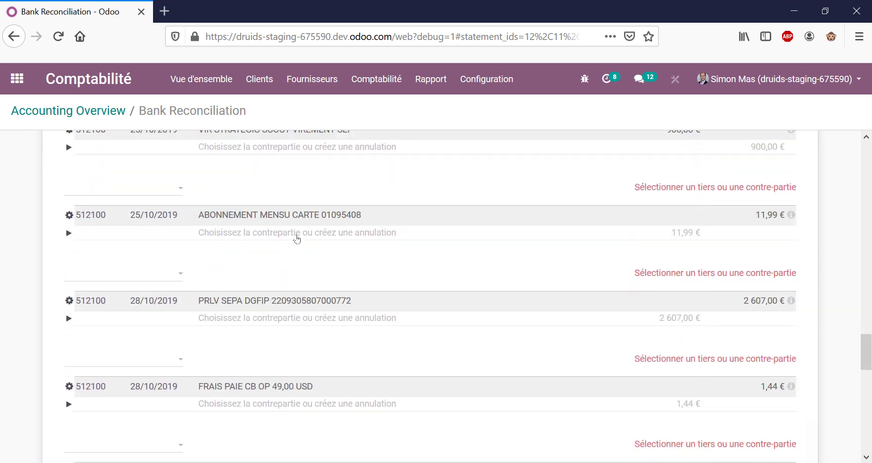
pyautogui.scroll(-3, 297, 239)
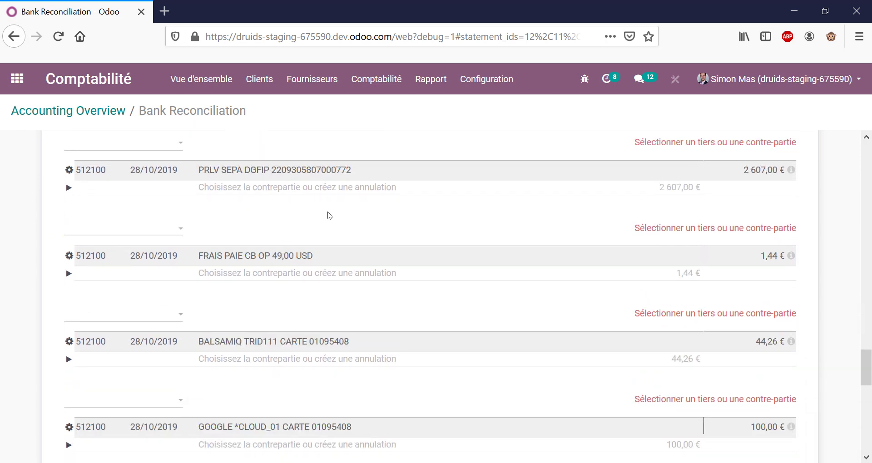
pyautogui.scroll(-7, 328, 214)
pyautogui.scroll(2, 338, 225)
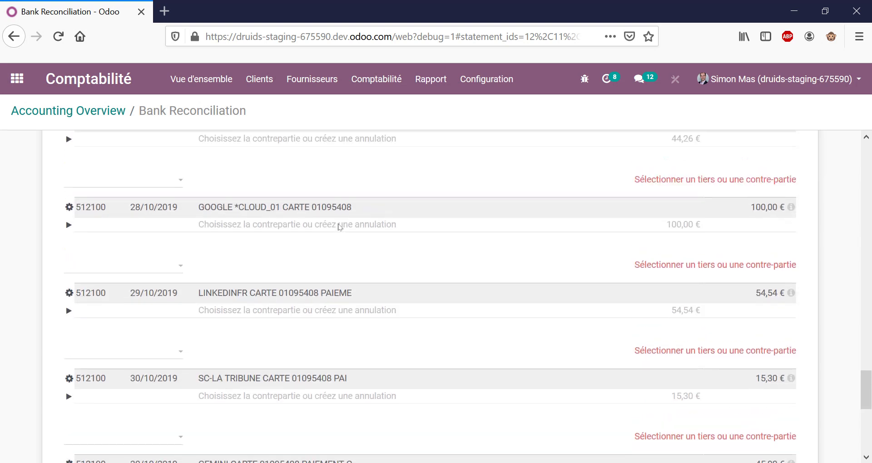
pyautogui.scroll(7, 340, 227)
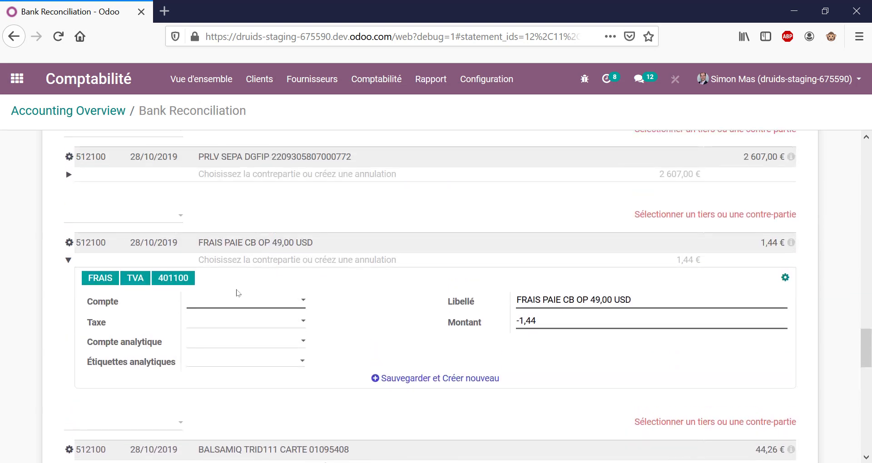
pyautogui.click(109, 281)
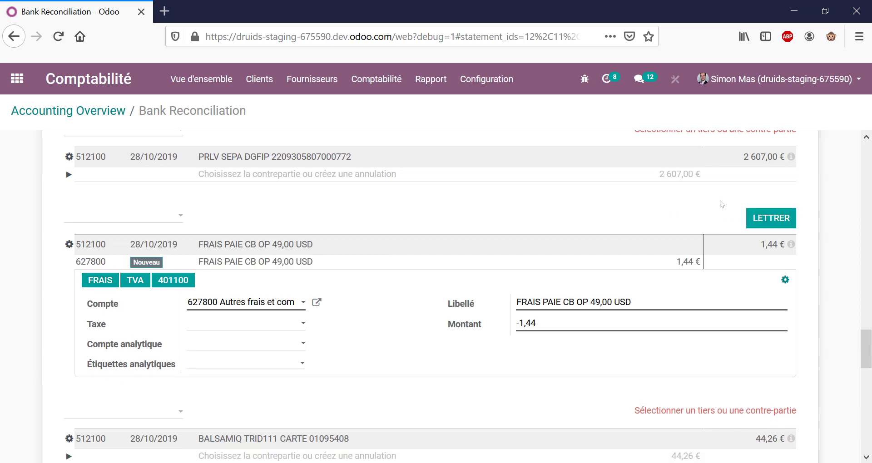
pyautogui.click(771, 218)
pyautogui.scroll(-4, 295, 268)
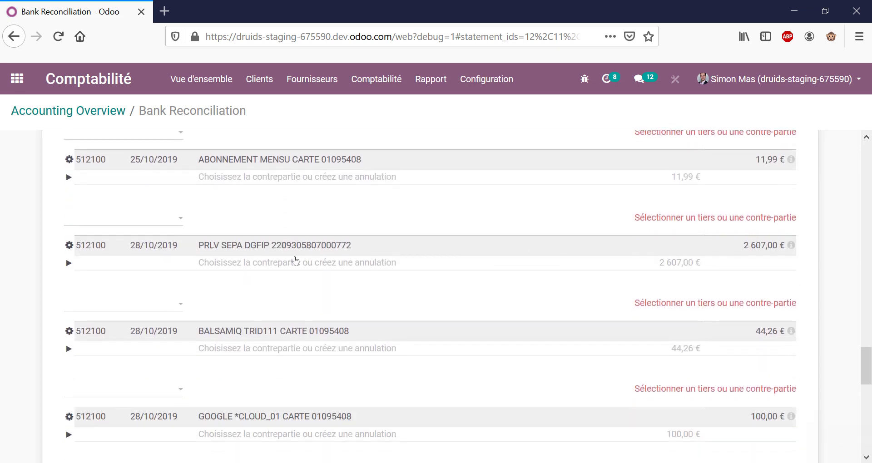
pyautogui.scroll(-5, 254, 165)
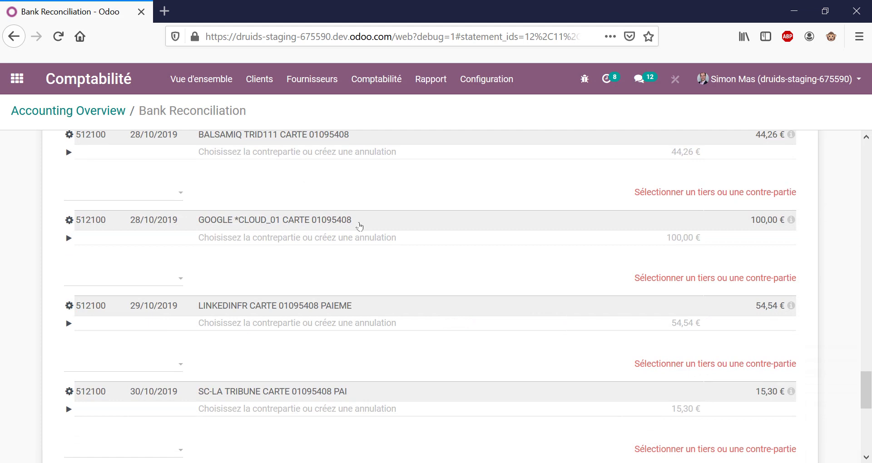
pyautogui.scroll(-6, 357, 223)
pyautogui.scroll(-2, 357, 223)
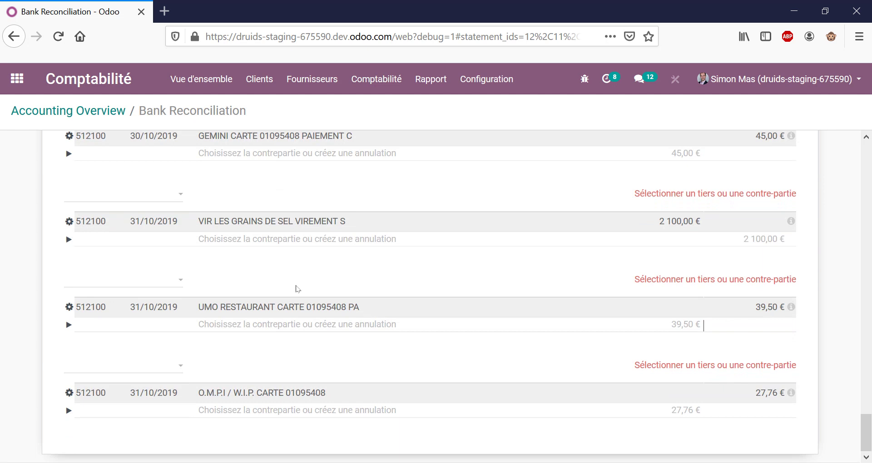
# Step: Upload Balsamiq_1119500.pdf and Microsoft_E020098XEW.pdf as vendor bills and import them into the Factures fournisseur (EUR) journal
pyautogui.scroll(5, 376, 317)
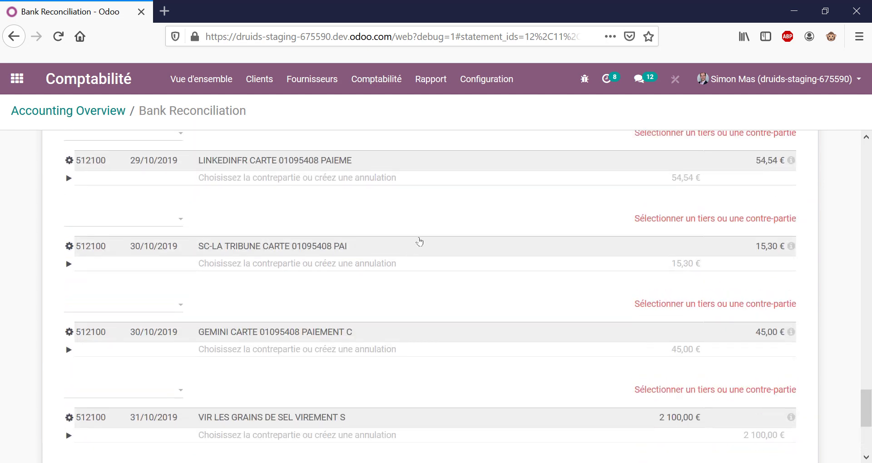
pyautogui.click(295, 87)
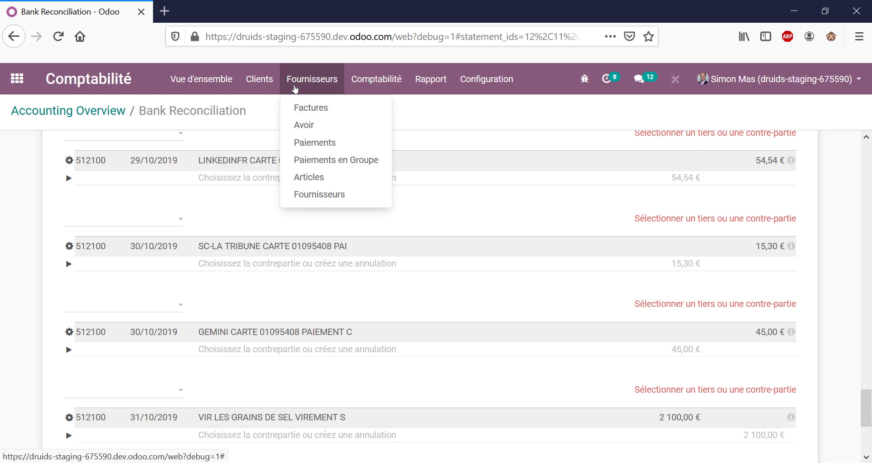
pyautogui.click(314, 111)
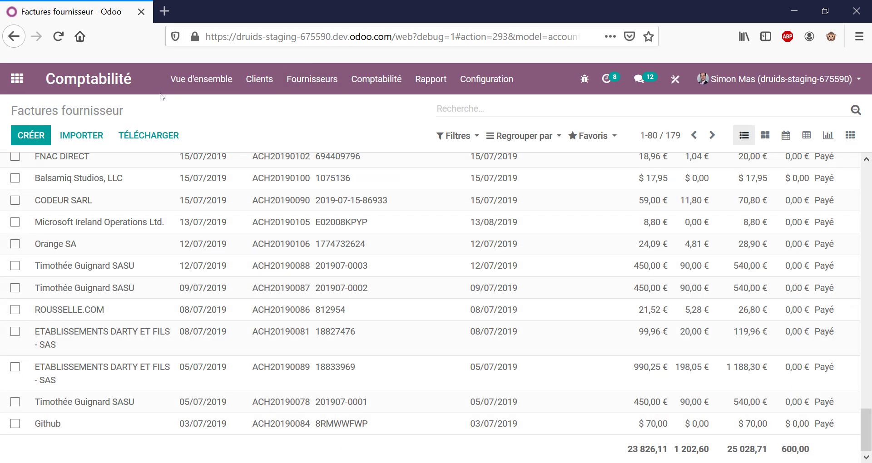
pyautogui.click(155, 137)
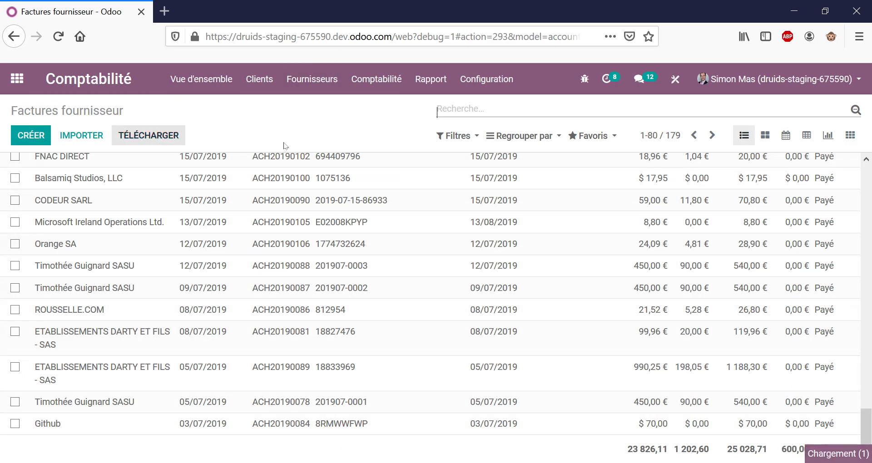
pyautogui.click(190, 196)
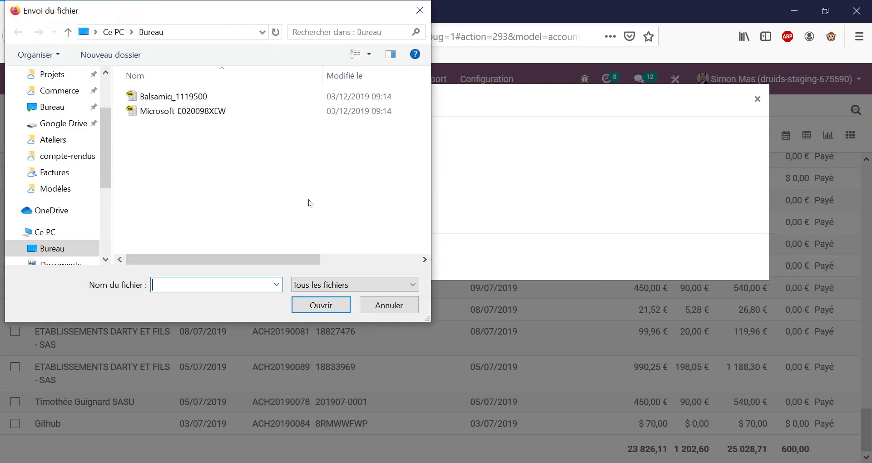
pyautogui.moveTo(268, 185); pyautogui.dragTo(160, 99)
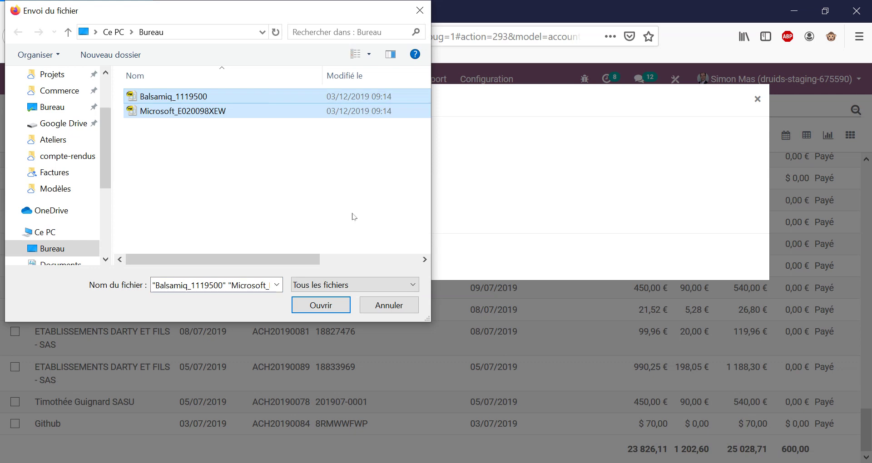
pyautogui.click(320, 305)
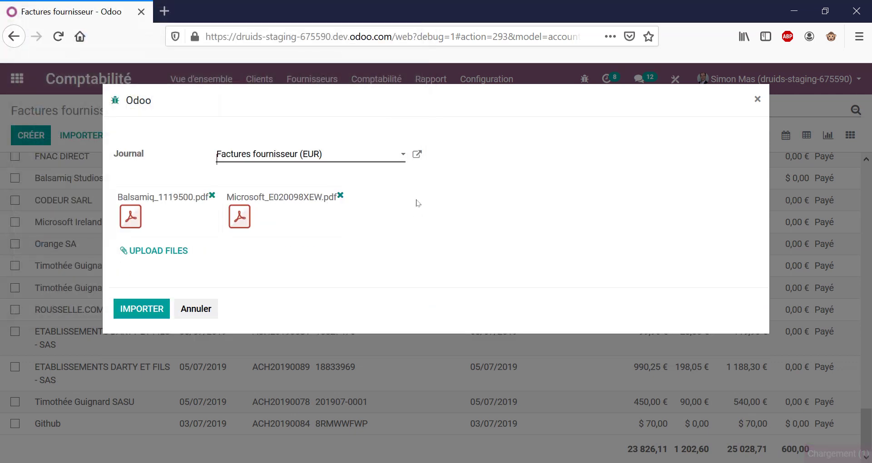
pyautogui.click(166, 304)
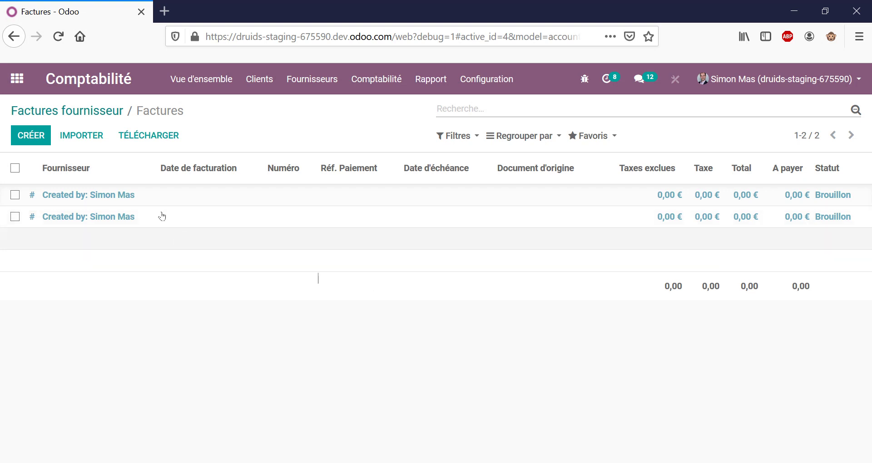
# Step: Bring up the imported draft bill holding the Microsoft PDF and set its vendor to Microsoft Ireland Operations Ltd
pyautogui.click(148, 200)
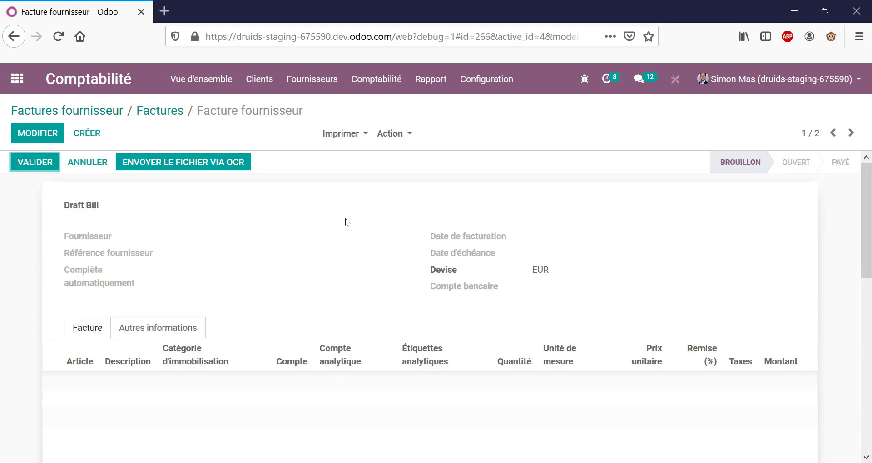
pyautogui.hotkey('ctrl', '-')
pyautogui.hotkey('ctrl', '-')
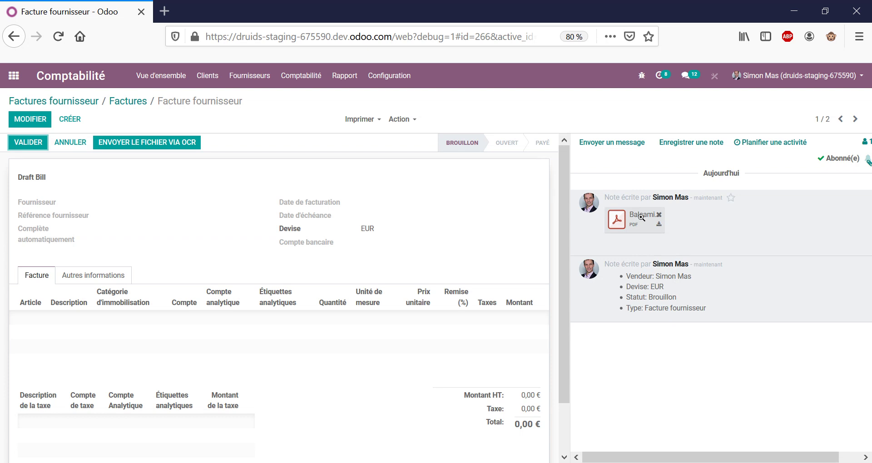
pyautogui.click(856, 121)
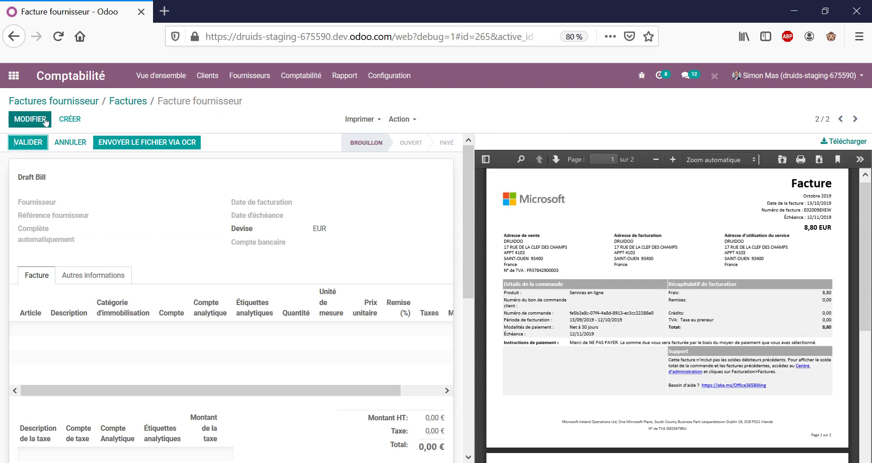
pyautogui.click(28, 119)
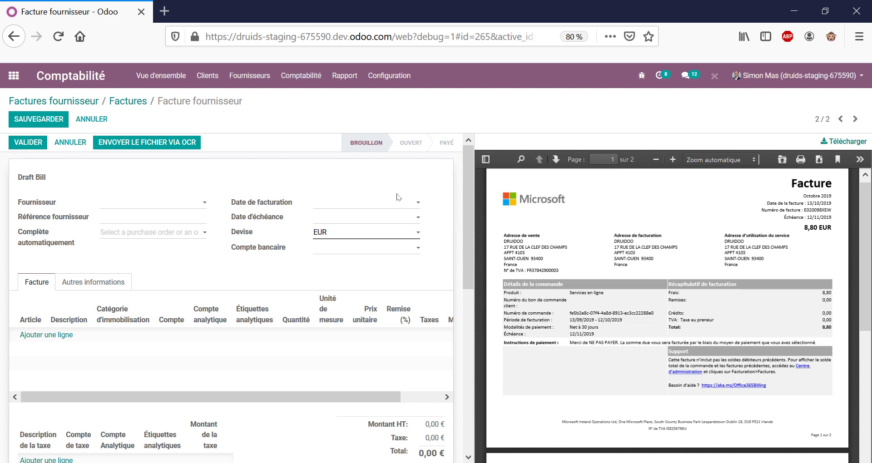
pyautogui.write('MICRO')
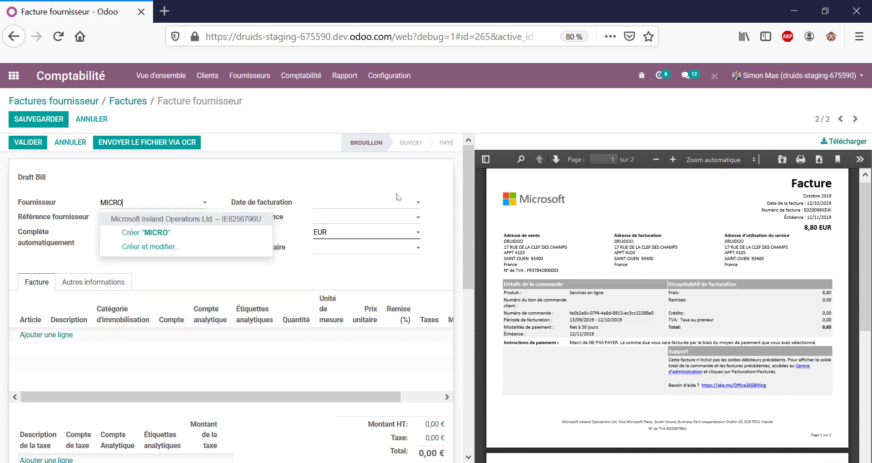
pyautogui.click(143, 222)
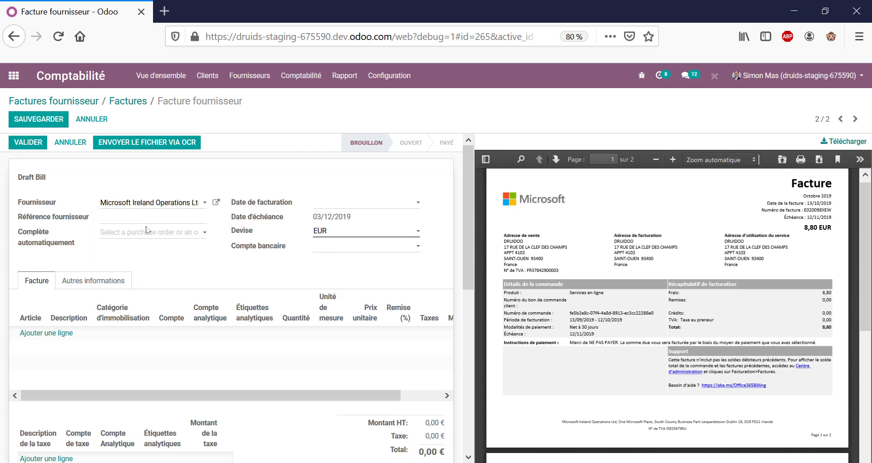
# Step: Copy the invoice number E020098XEW from the Microsoft PDF into the bill's vendor reference
pyautogui.doubleClick(814, 210)
pyautogui.hotkey('ctrl', 'c')
pyautogui.rightClick(814, 209)
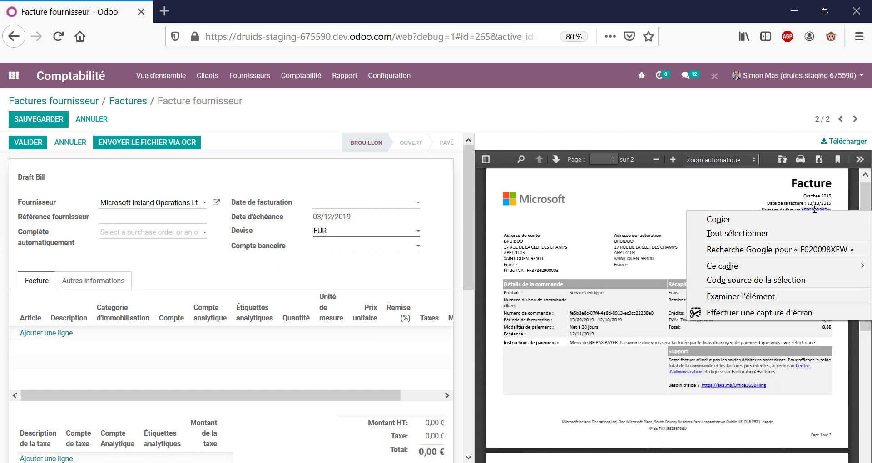
pyautogui.rightClick(814, 210)
pyautogui.click(708, 219)
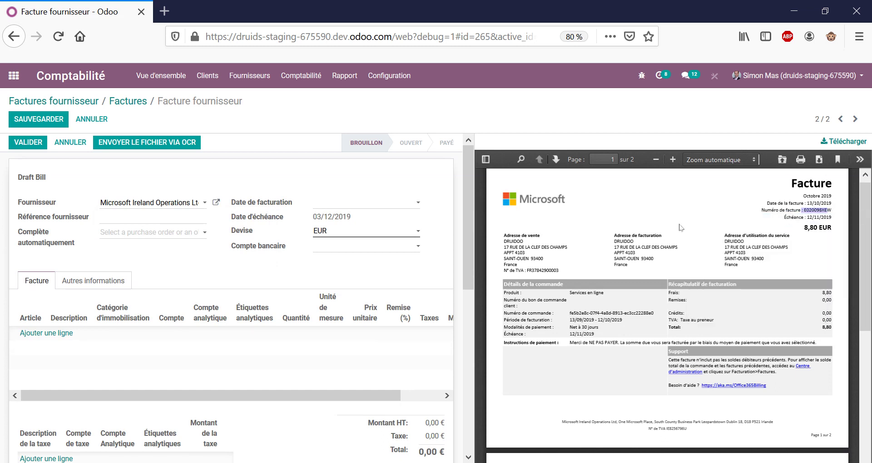
pyautogui.rightClick(157, 220)
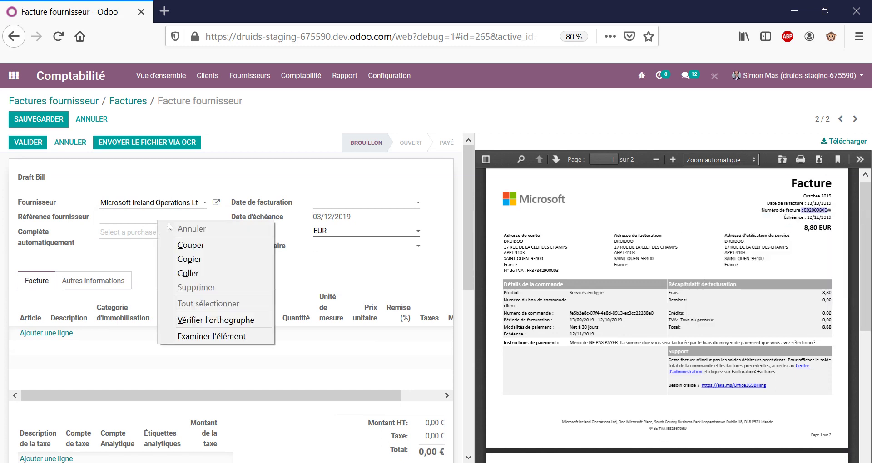
pyautogui.click(191, 272)
# Step: Set the Microsoft bill's invoice date to 13/10/2019
pyautogui.click(353, 203)
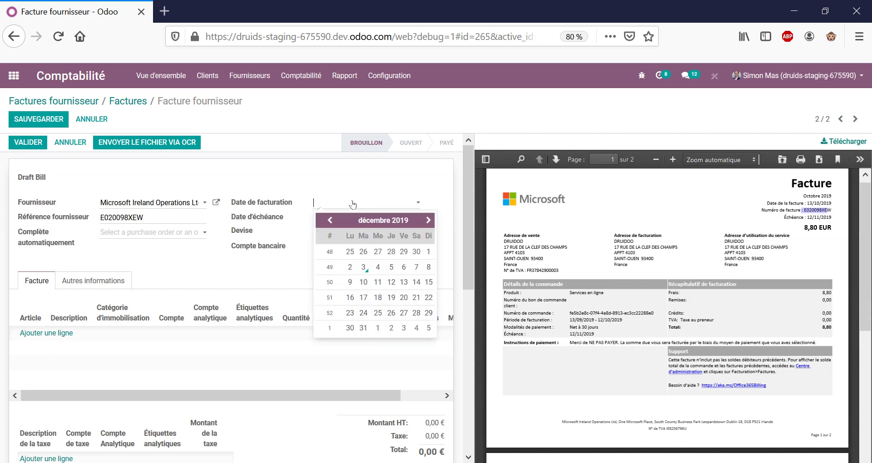
pyautogui.click(330, 221)
pyautogui.click(330, 222)
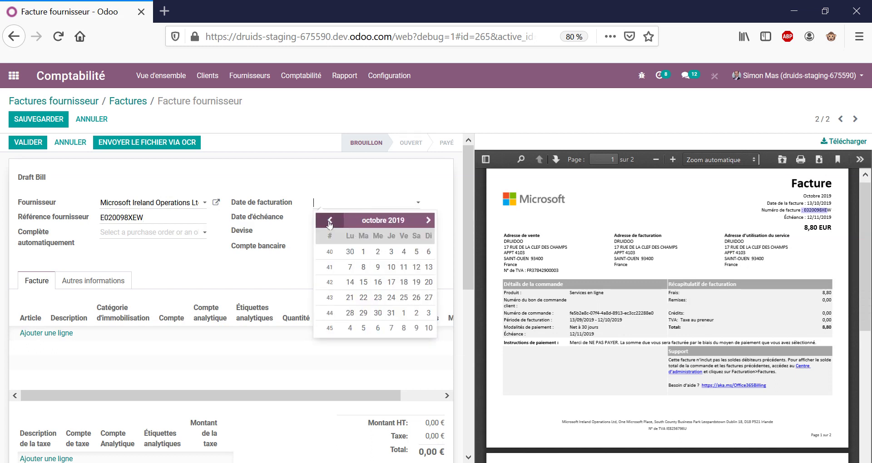
pyautogui.click(428, 268)
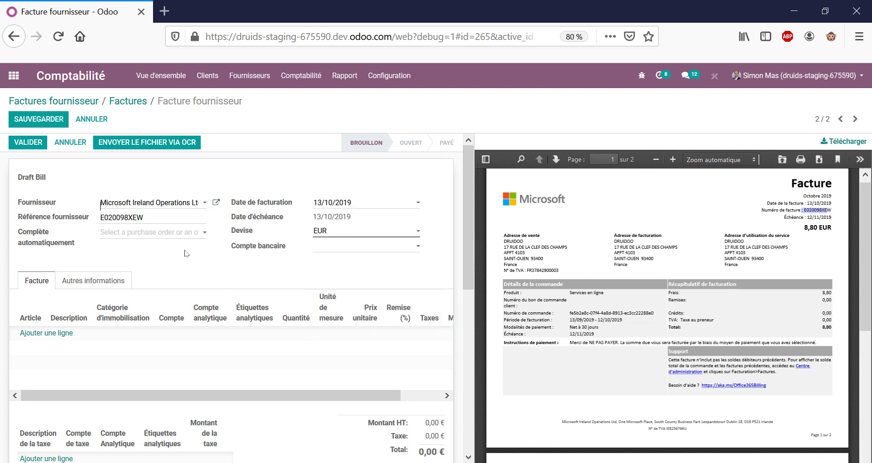
# Step: Auto-complete the Microsoft bill from previous bill ACH20190140, check the line's taxes, and save and validate the bill
pyautogui.click(182, 233)
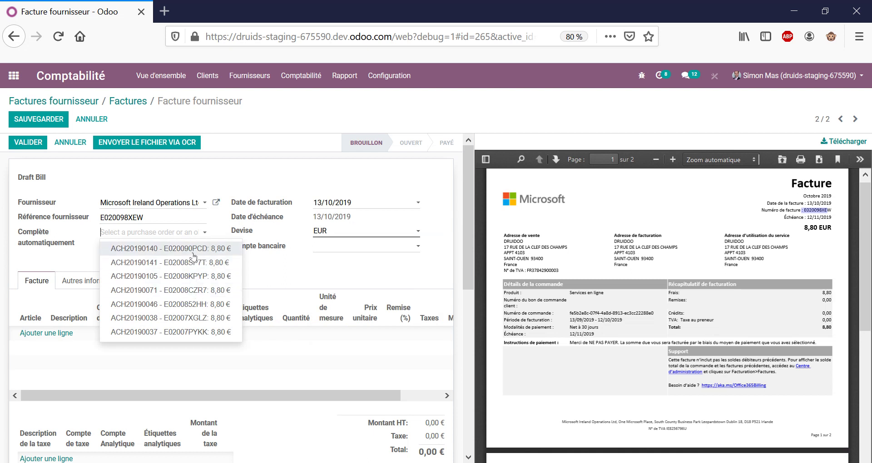
pyautogui.click(193, 255)
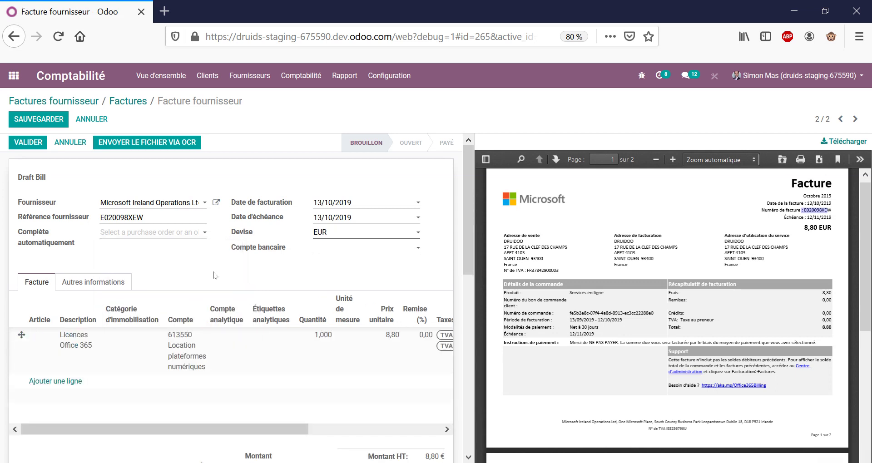
pyautogui.moveTo(295, 435); pyautogui.dragTo(429, 435)
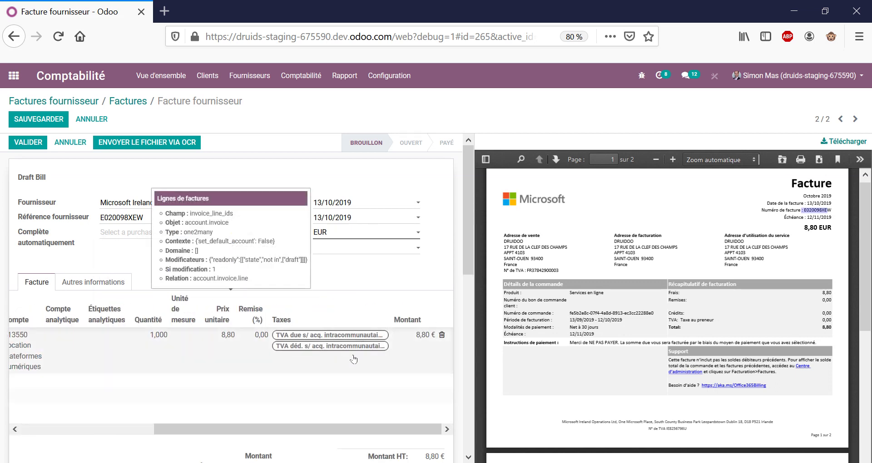
pyautogui.moveTo(345, 429); pyautogui.dragTo(211, 429)
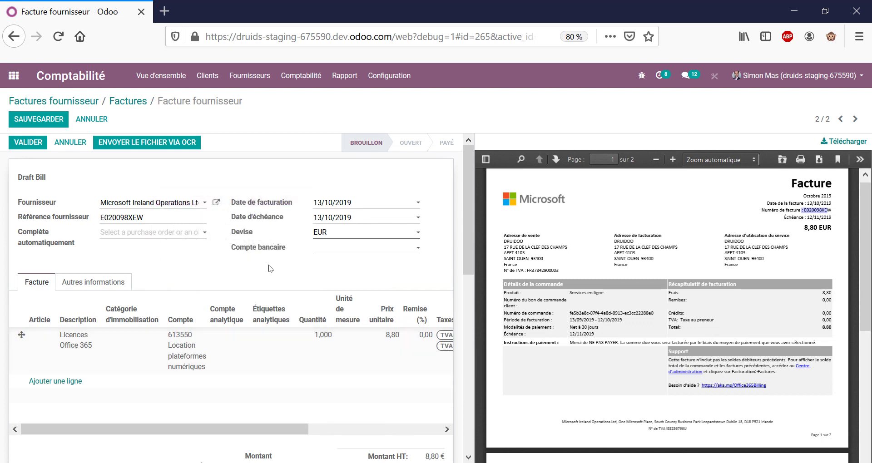
pyautogui.click(38, 120)
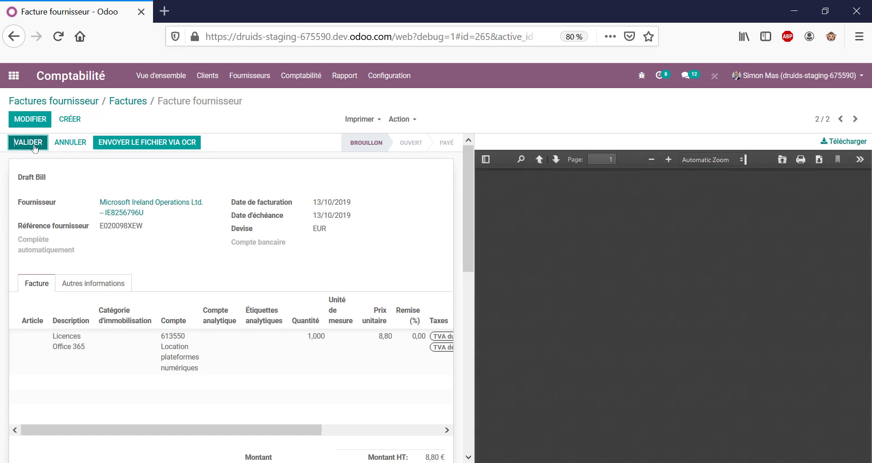
pyautogui.click(34, 144)
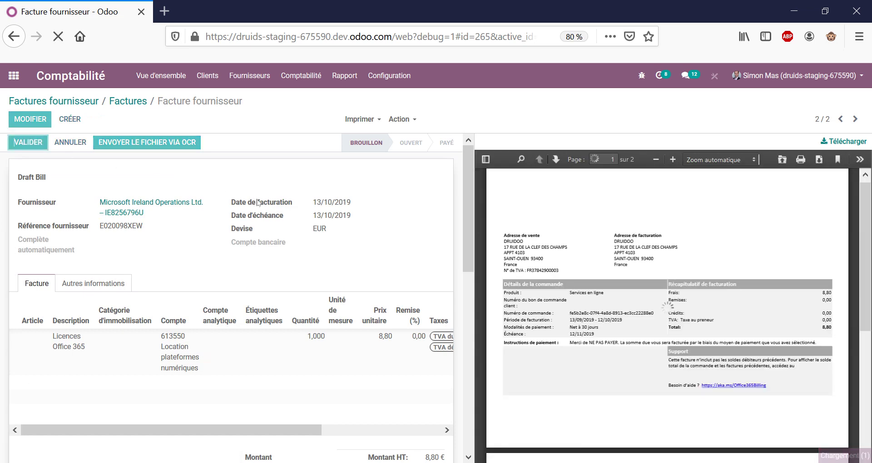
# Step: Switch to the draft bill holding the Balsamiq PDF and set its vendor to Balsamiq Studios, LLC
pyautogui.click(855, 119)
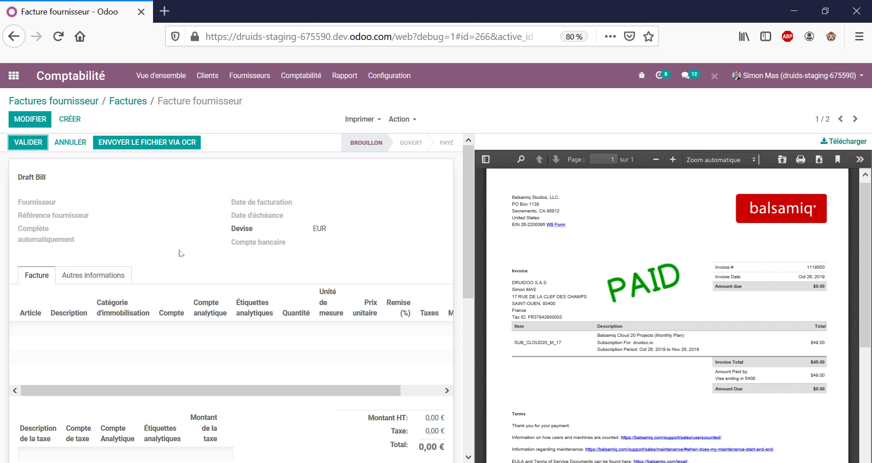
pyautogui.click(40, 120)
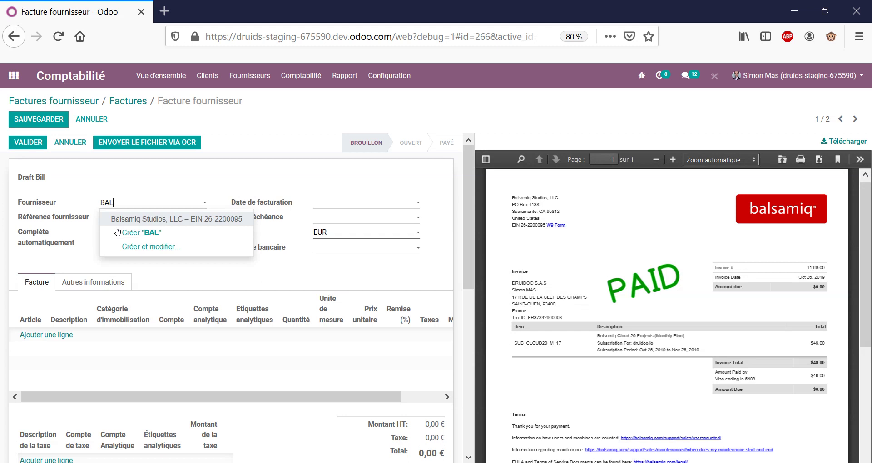
pyautogui.click(119, 219)
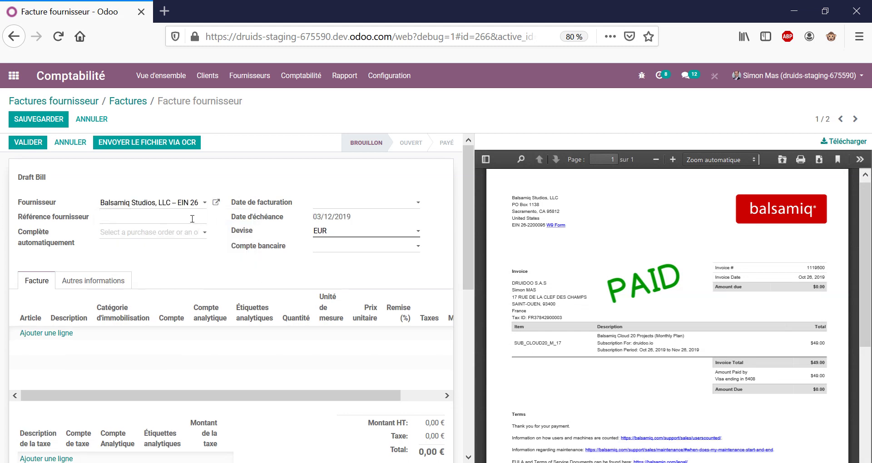
# Step: Copy invoice number 1119500 from the PDF into the vendor reference and auto-complete the bill from a previous Balsamiq bill
pyautogui.doubleClick(815, 268)
pyautogui.rightClick(815, 268)
pyautogui.click(824, 276)
pyautogui.rightClick(139, 220)
pyautogui.click(175, 268)
pyautogui.rightClick(149, 215)
pyautogui.click(182, 267)
pyautogui.click(145, 237)
pyautogui.click(154, 250)
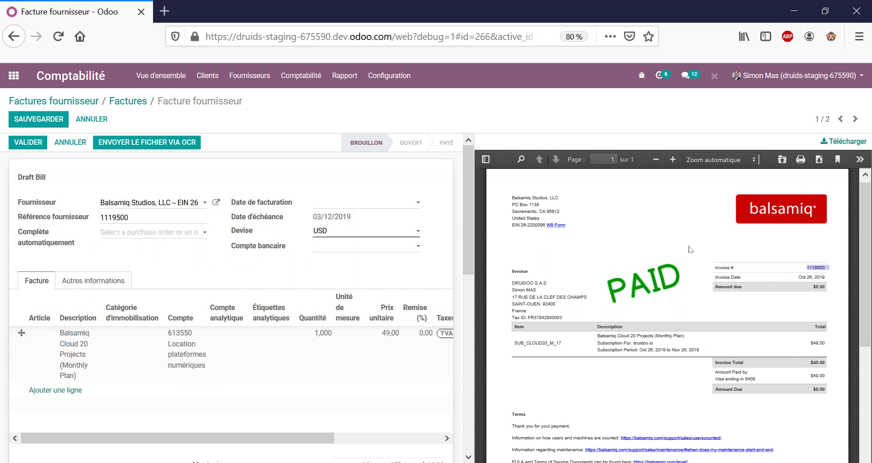
# Step: Set the Balsamiq bill's invoice date to 26/10/2019, and save and validate the bill
pyautogui.click(360, 203)
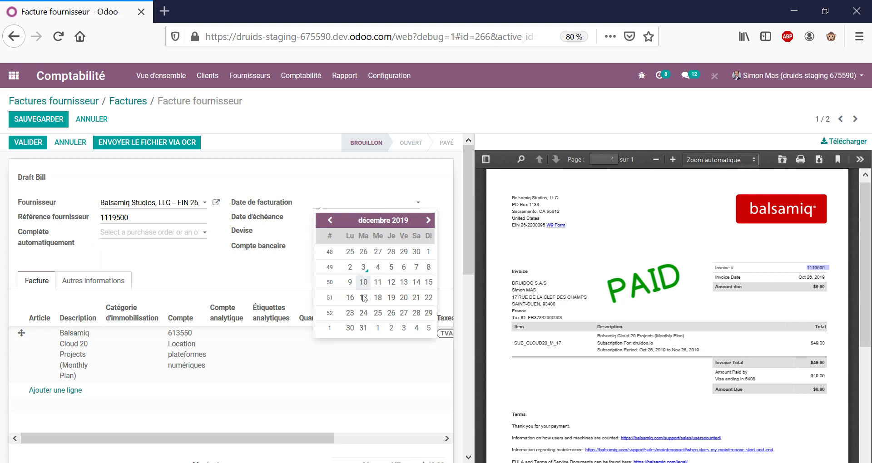
pyautogui.click(328, 223)
pyautogui.click(328, 223)
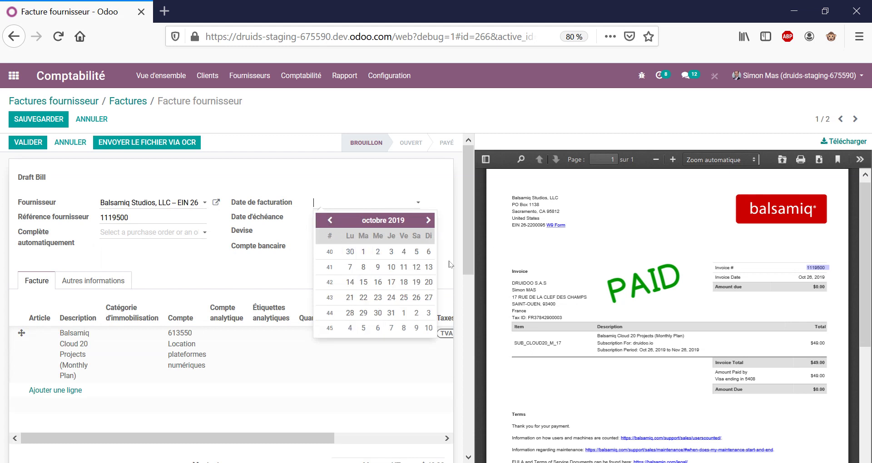
pyautogui.click(416, 297)
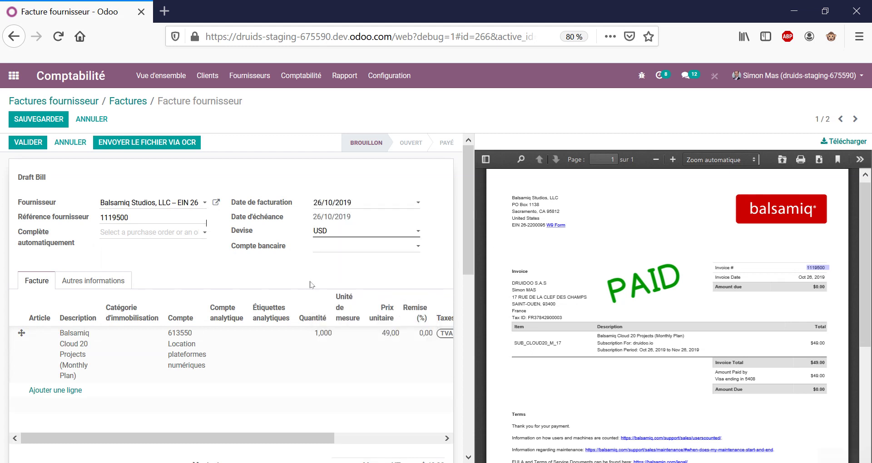
pyautogui.hotkey('alt', 's')
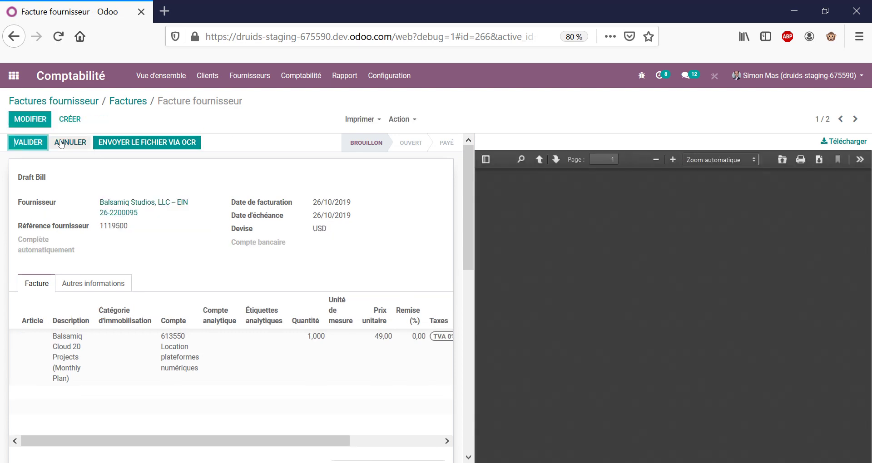
pyautogui.click(37, 144)
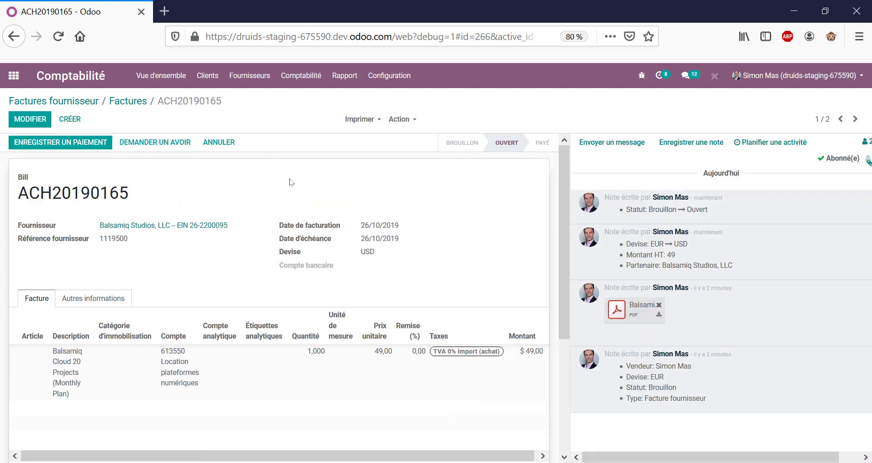
# Step: Open the Crédit Mutuel reconciliation from the accounting overview and reconcile the MSFT *E020098XE card payment with Microsoft bill ACH20190164
pyautogui.click(114, 77)
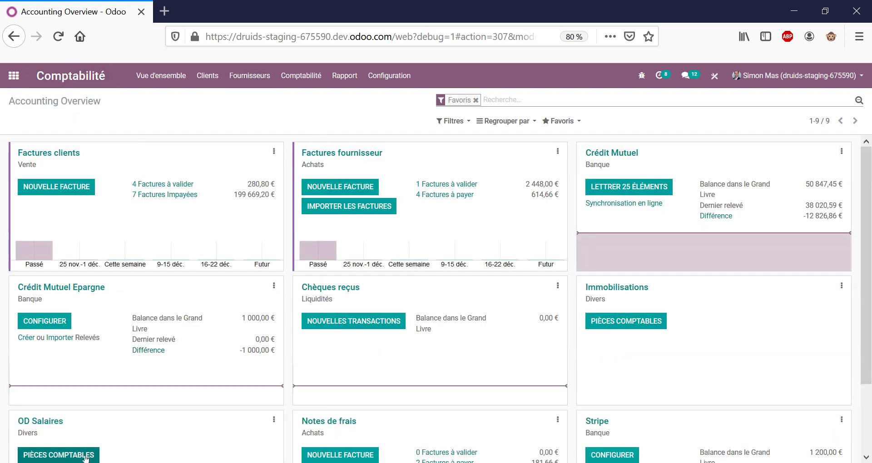
pyautogui.scroll(-2, 538, 314)
pyautogui.scroll(-1, 537, 314)
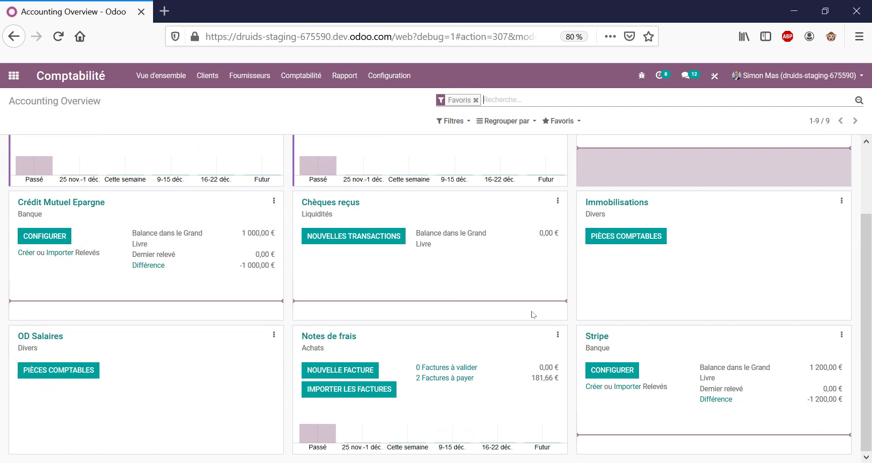
pyautogui.scroll(2, 533, 315)
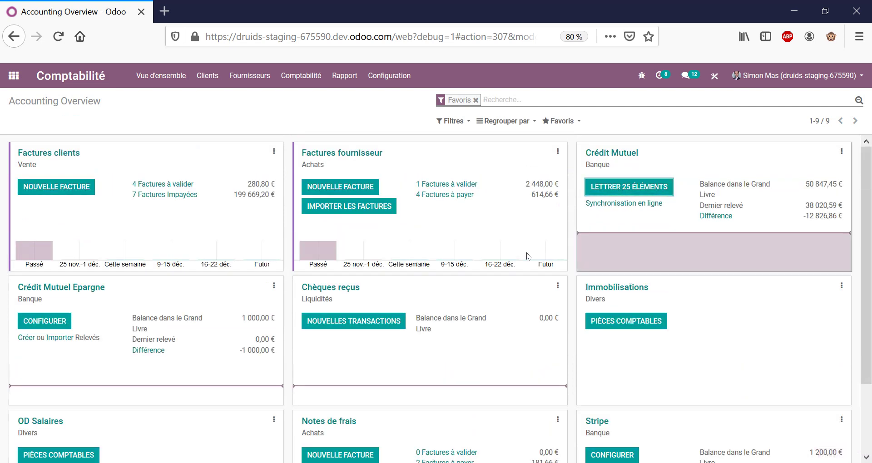
pyautogui.scroll(-6, 253, 226)
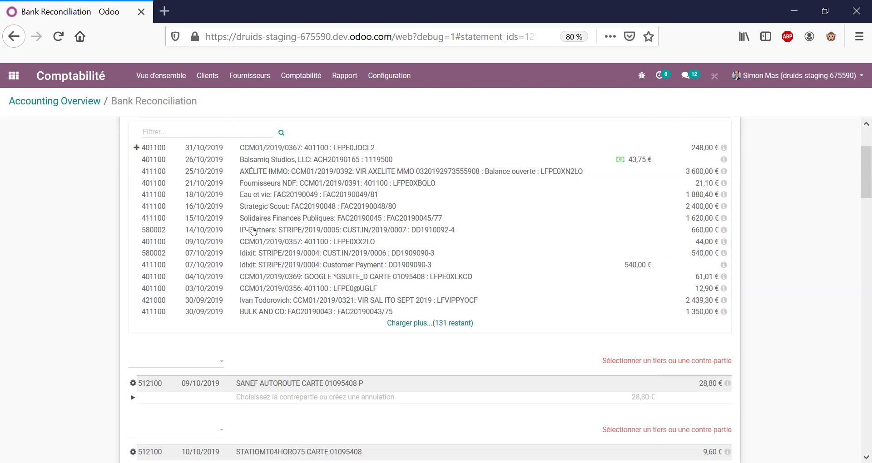
pyautogui.scroll(-6, 253, 225)
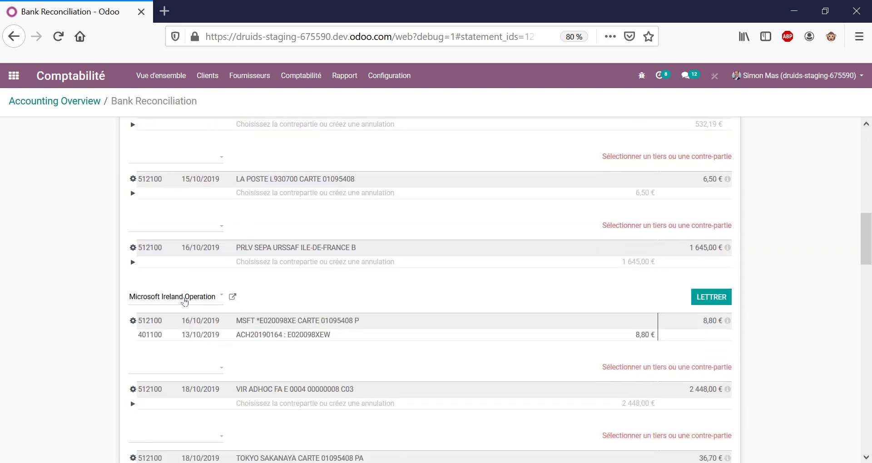
pyautogui.scroll(-1, 361, 292)
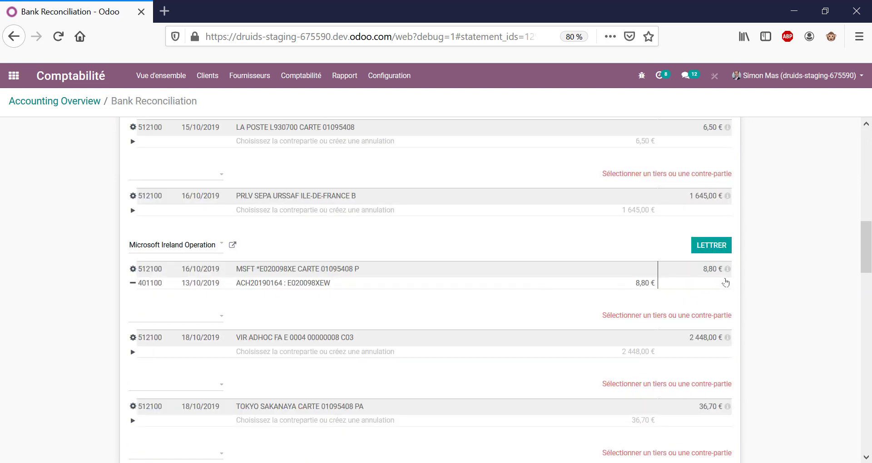
pyautogui.click(723, 250)
# Step: Set the partner of the BALSAMIQ TRID111 statement line to Balsamiq Studios, LLC and match it with bill ACH20190165
pyautogui.scroll(-3, 444, 298)
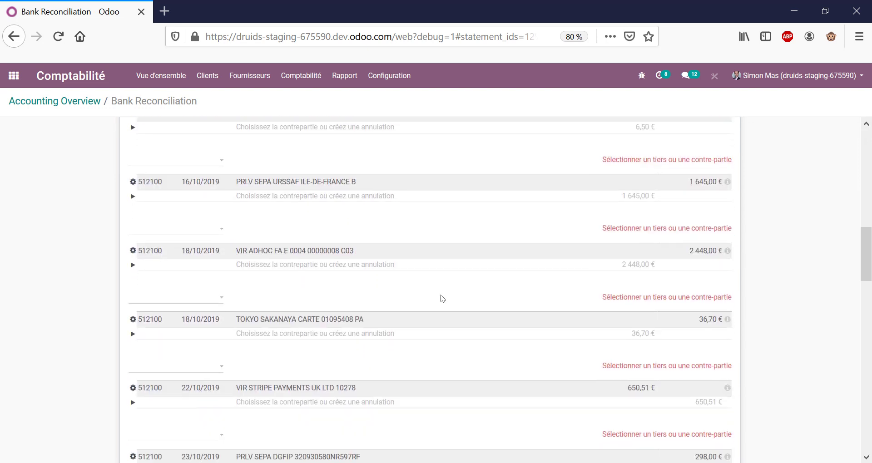
pyautogui.scroll(-5, 431, 267)
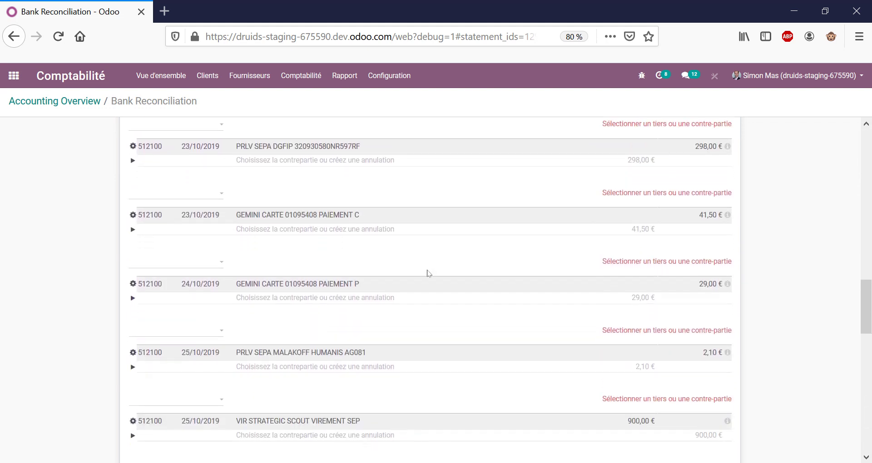
pyautogui.scroll(-4, 428, 272)
pyautogui.scroll(-10, 426, 271)
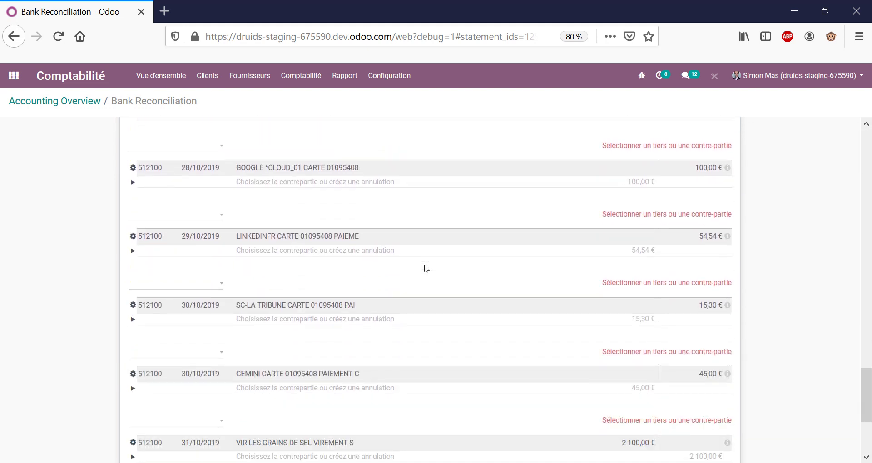
pyautogui.scroll(-2, 424, 268)
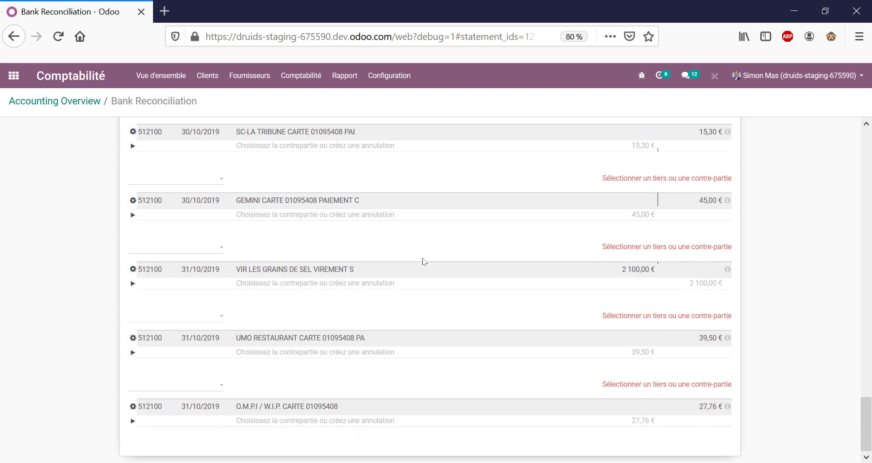
pyautogui.scroll(8, 424, 261)
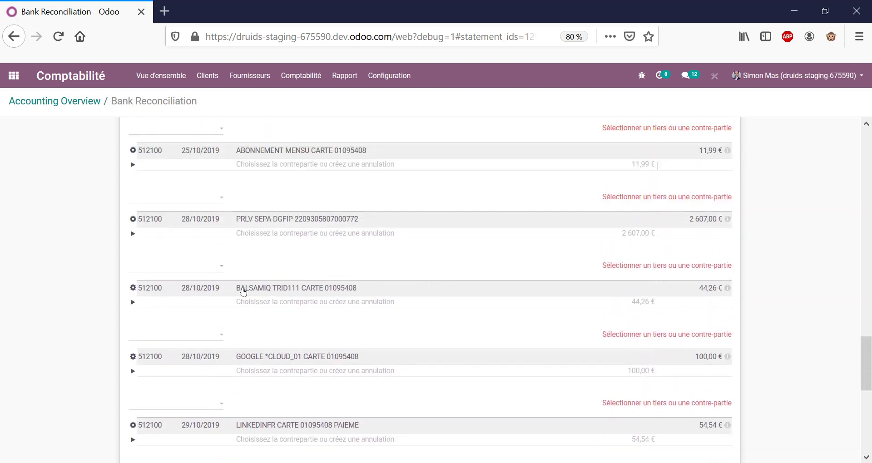
pyautogui.click(155, 271)
pyautogui.write('BALS')
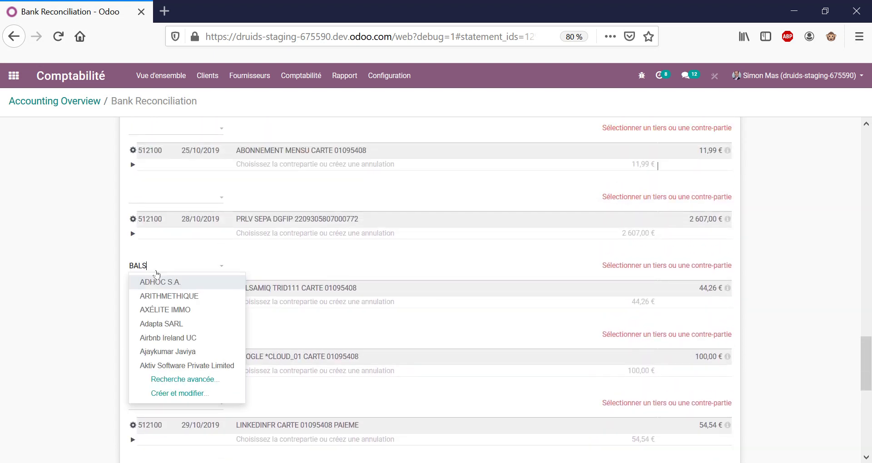
pyautogui.write('A')
pyautogui.click(160, 285)
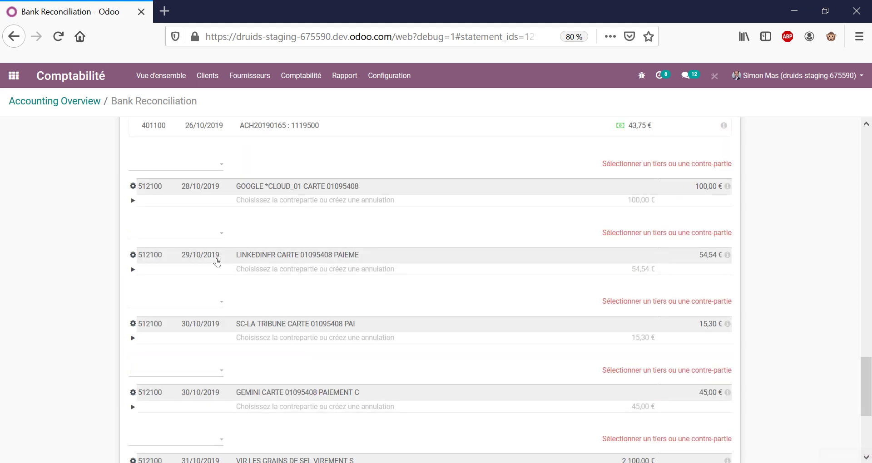
pyautogui.scroll(5, 266, 284)
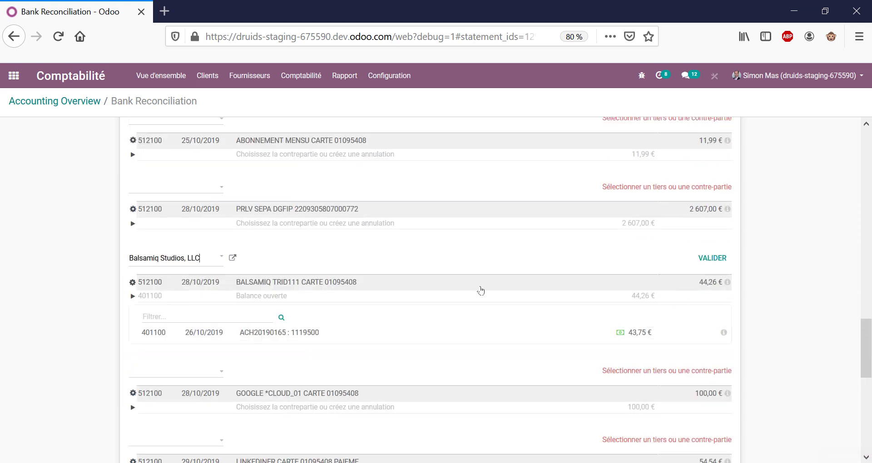
pyautogui.click(498, 328)
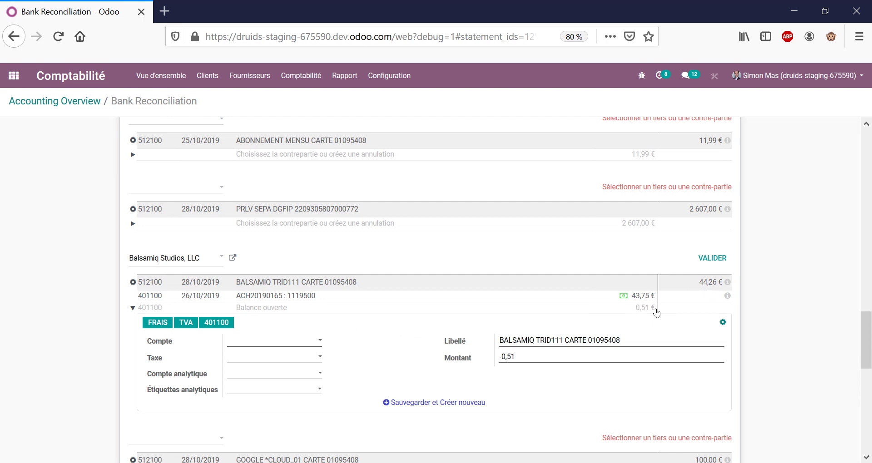
# Step: Assign the Balsamiq line's remaining difference to account 666000 Pertes de change and reconcile the line
pyautogui.click(288, 344)
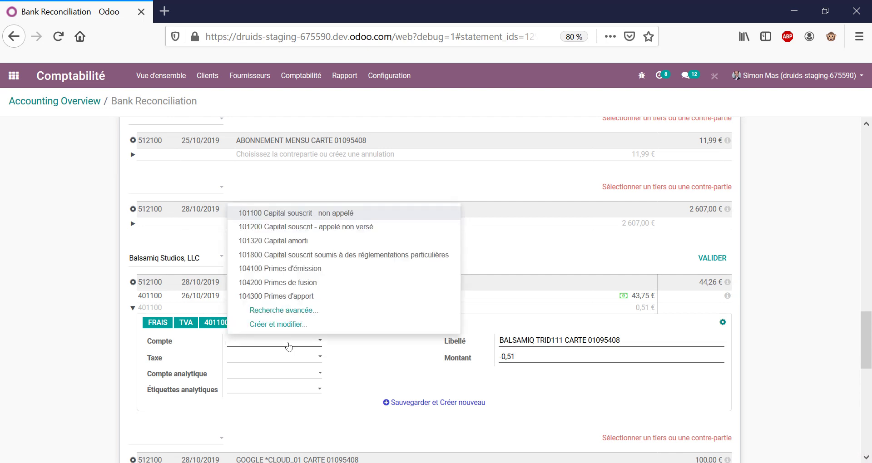
pyautogui.write('PERTE')
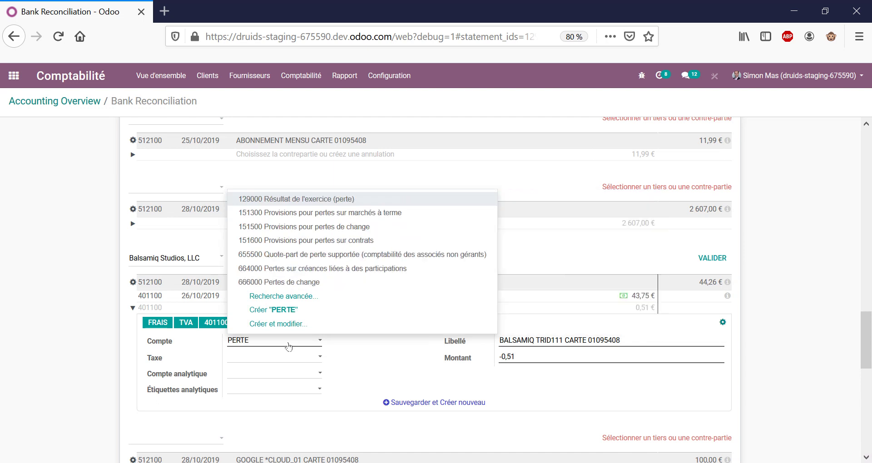
pyautogui.click(273, 282)
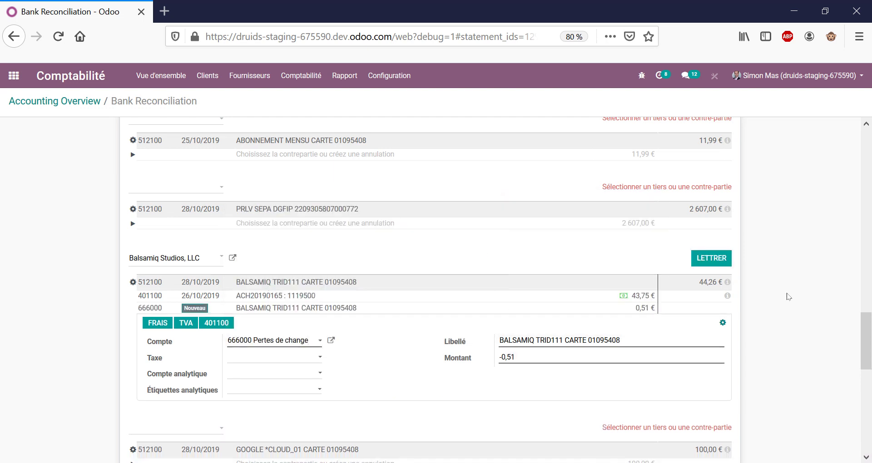
pyautogui.hotkey('ctrl', 'Return')
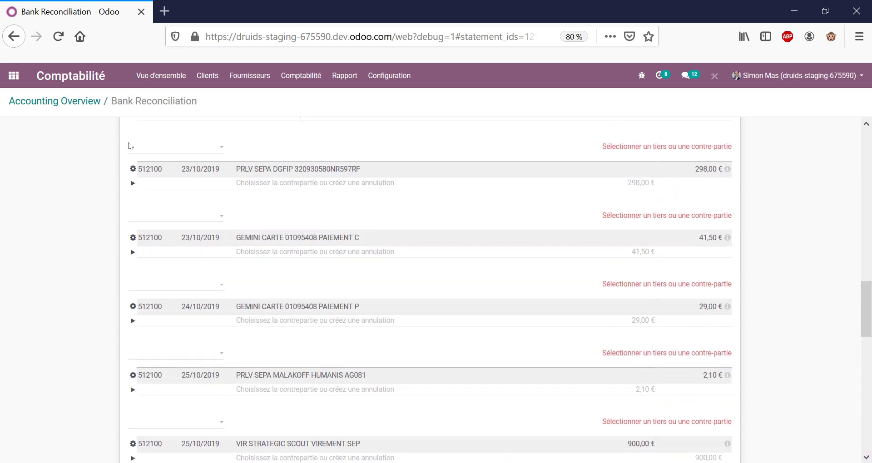
# Step: Open the customer invoices list, check the invoices with status Ouvert using the filter, and clear the filter
pyautogui.click(87, 76)
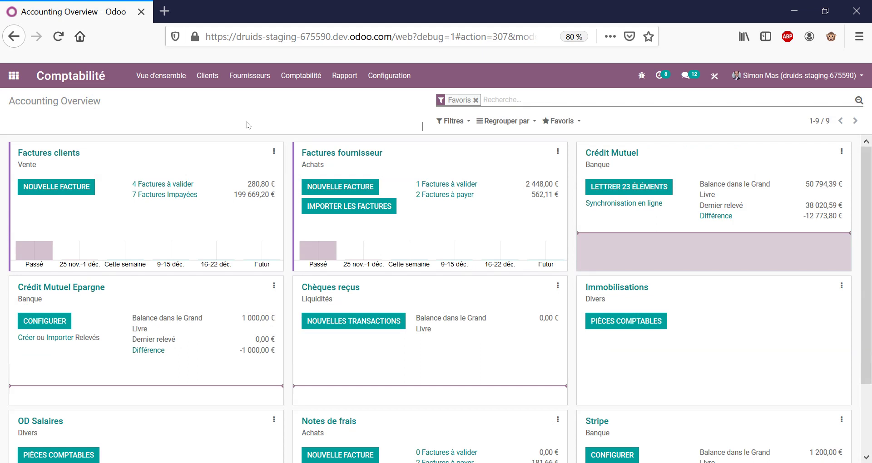
pyautogui.click(207, 77)
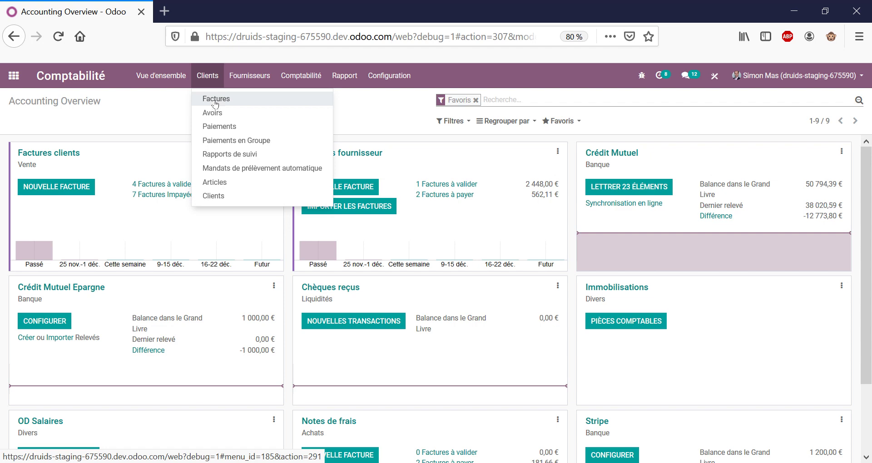
pyautogui.click(215, 101)
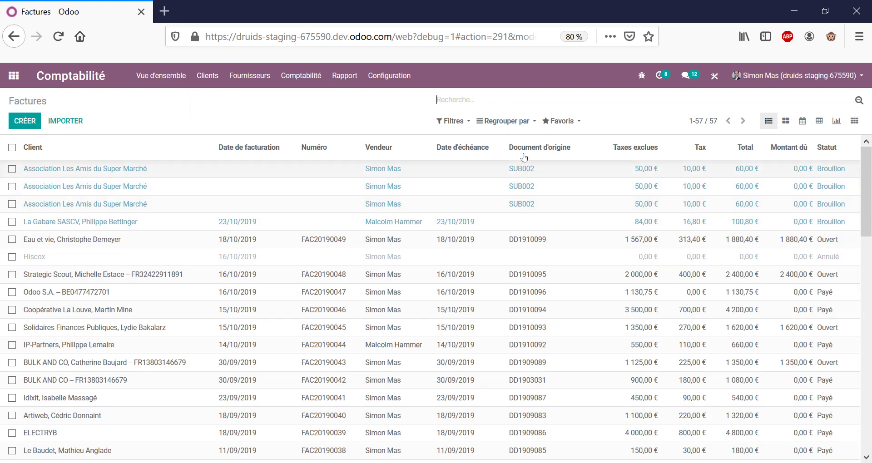
pyautogui.click(457, 122)
pyautogui.click(469, 176)
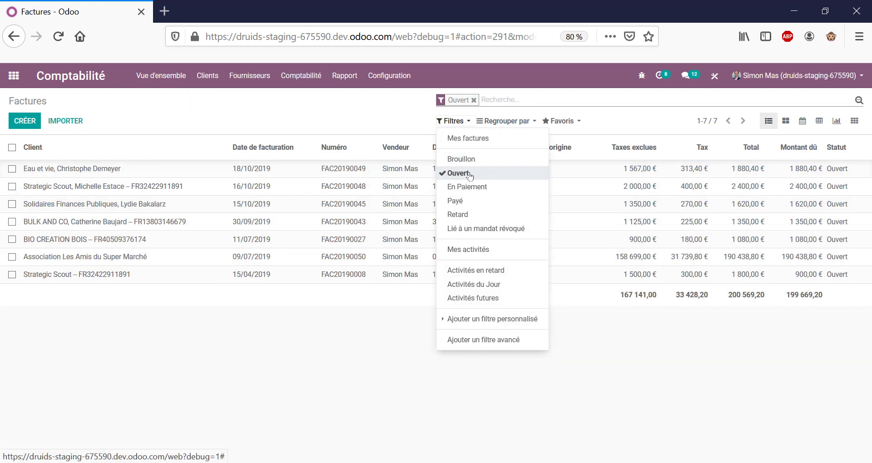
pyautogui.click(469, 175)
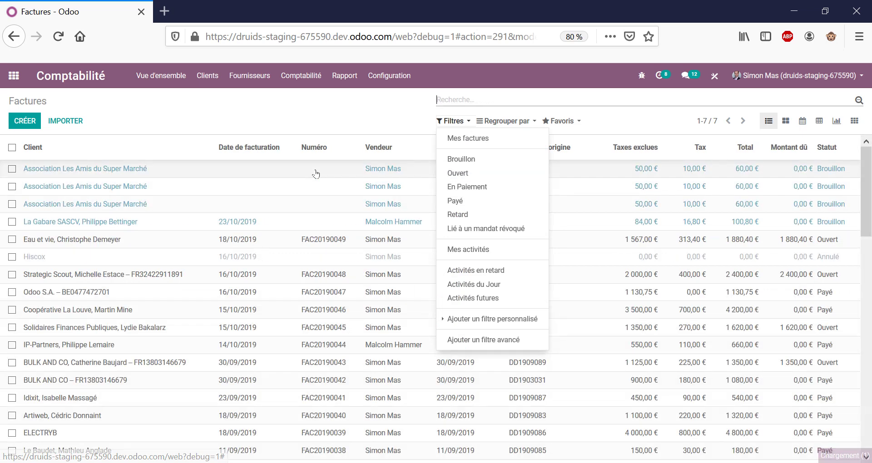
pyautogui.click(233, 125)
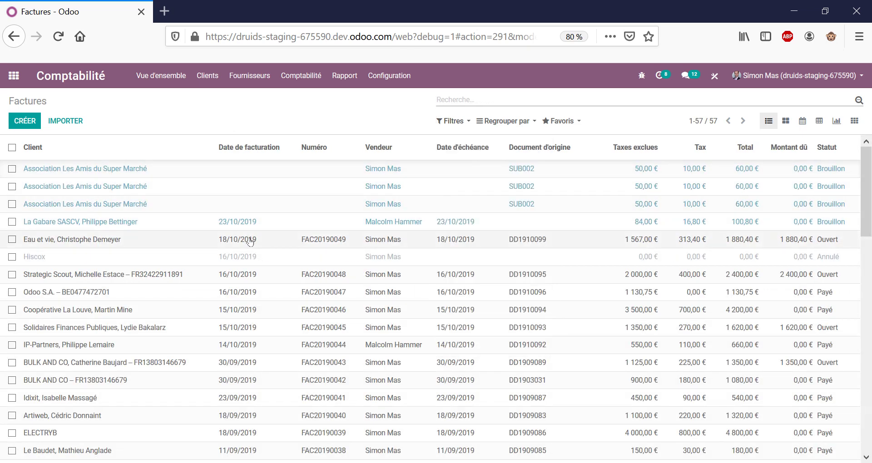
# Step: Open customer invoice FAC20190049, examine the payment registration form and its payment journals, and return to the invoices list without validating
pyautogui.click(293, 244)
pyautogui.click(267, 180)
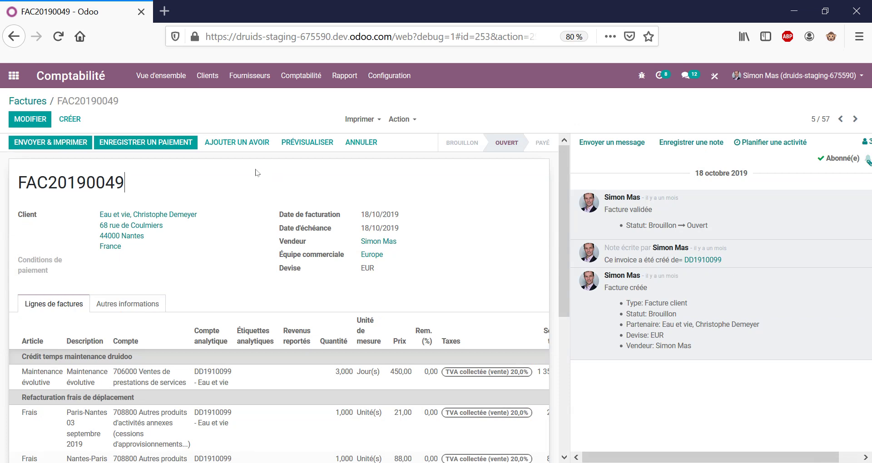
pyautogui.click(108, 146)
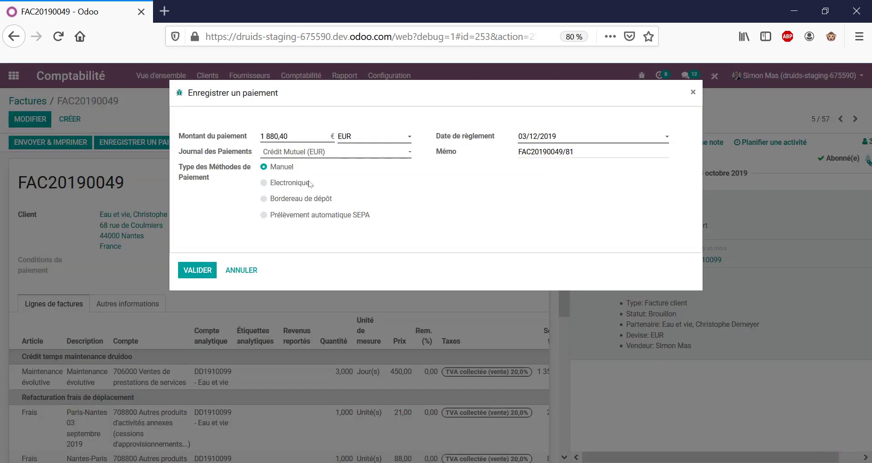
pyautogui.click(312, 152)
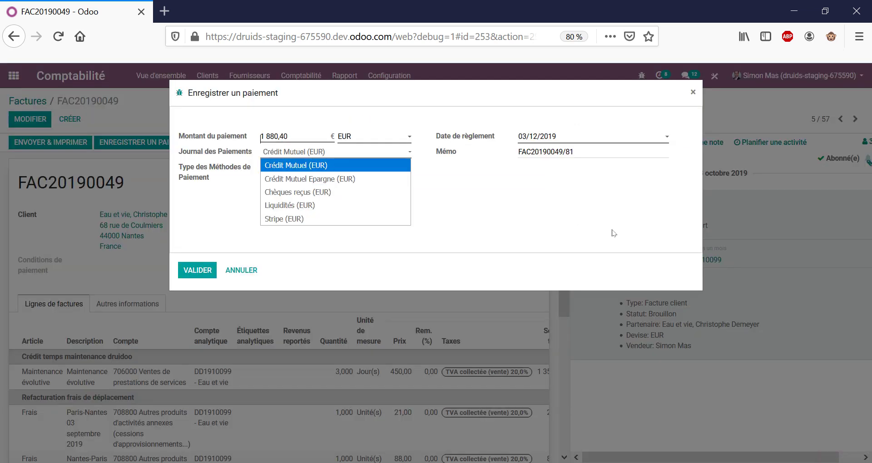
pyautogui.click(314, 165)
pyautogui.click(693, 93)
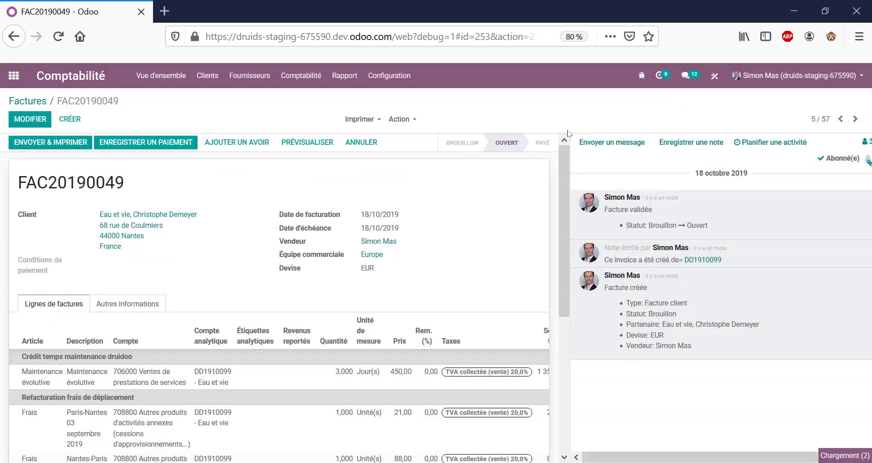
pyautogui.click(28, 101)
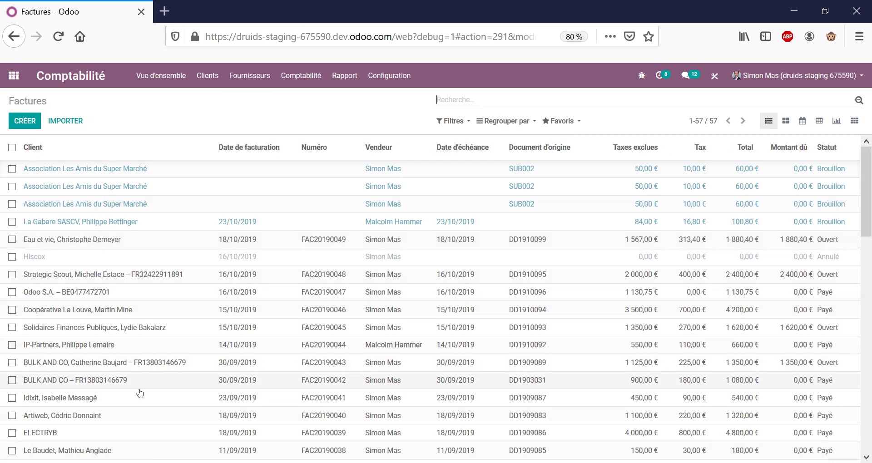
# Step: Select the BULK AND CO invoices FAC20190043 and FAC20190042 and examine the batch actions available for them
pyautogui.click(13, 363)
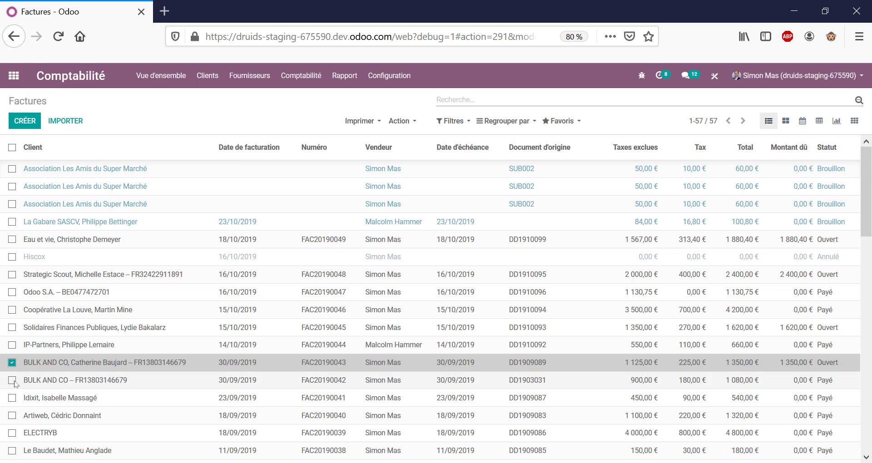
pyautogui.click(13, 381)
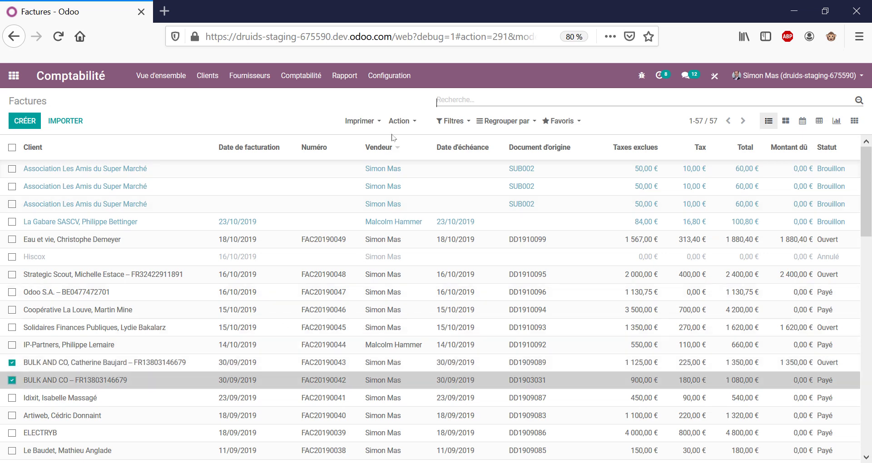
pyautogui.click(399, 121)
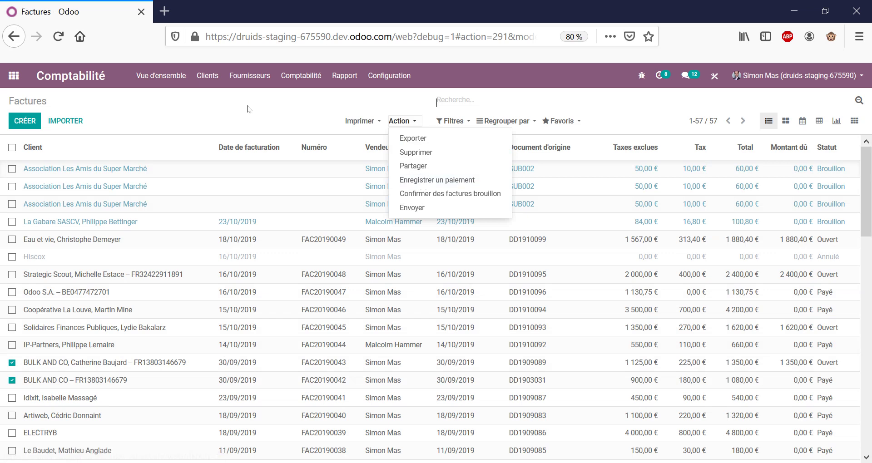
pyautogui.click(99, 109)
pyautogui.doubleClick(41, 100)
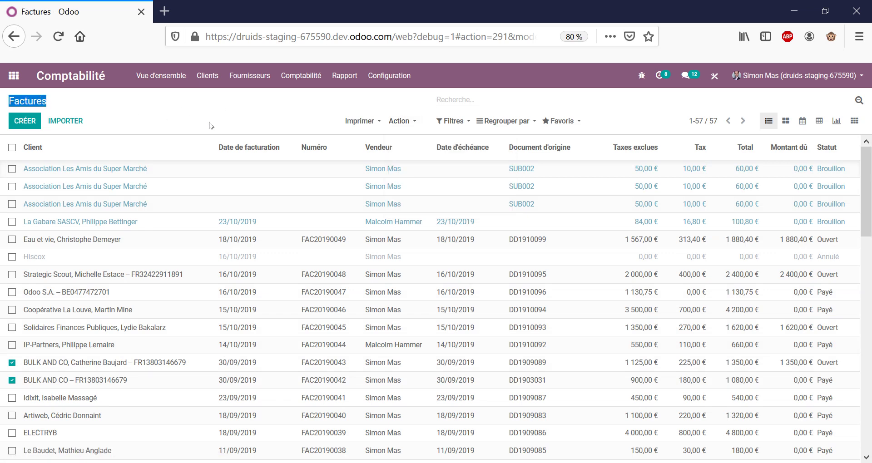
# Step: Open the vendor bills list
pyautogui.click(242, 77)
pyautogui.click(253, 99)
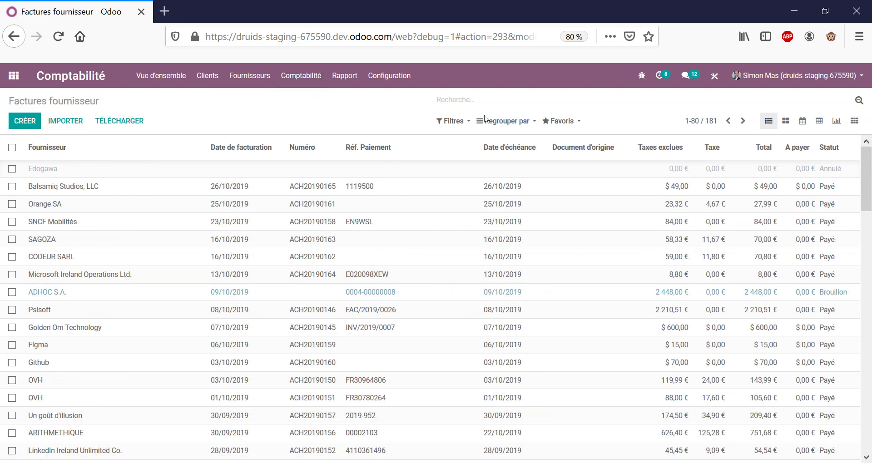
# Step: Filter the vendor bills list to show only bills with status Ouvert
pyautogui.click(461, 122)
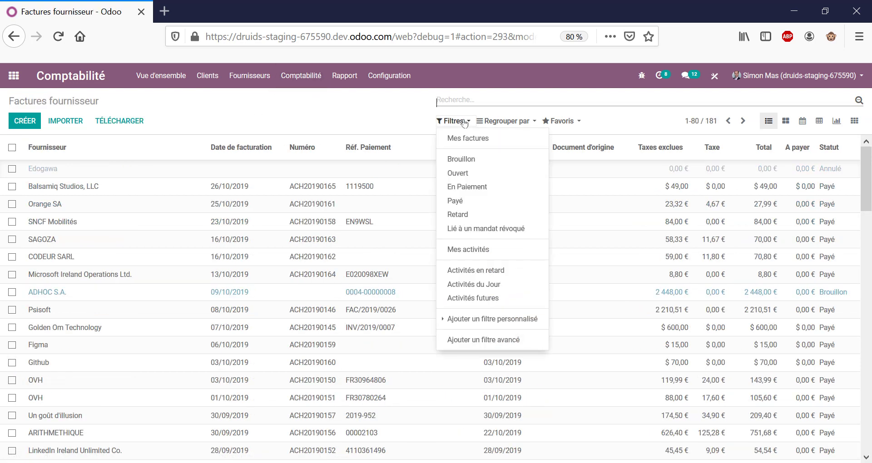
pyautogui.click(475, 176)
pyautogui.click(474, 176)
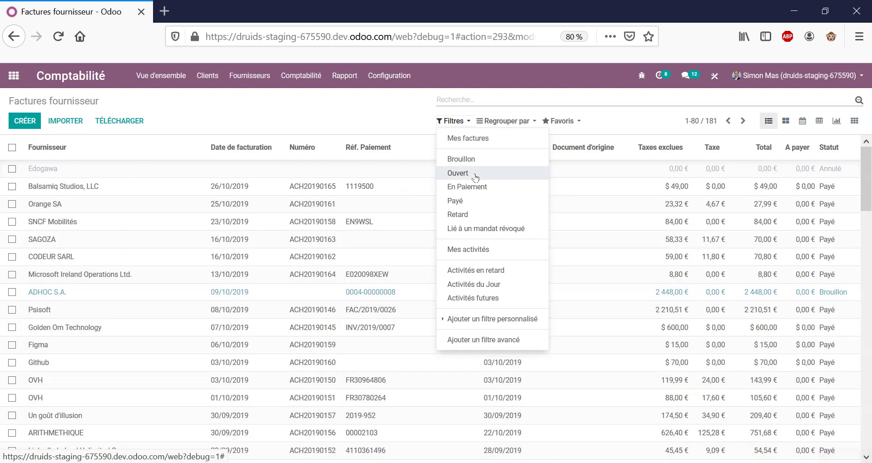
pyautogui.click(470, 174)
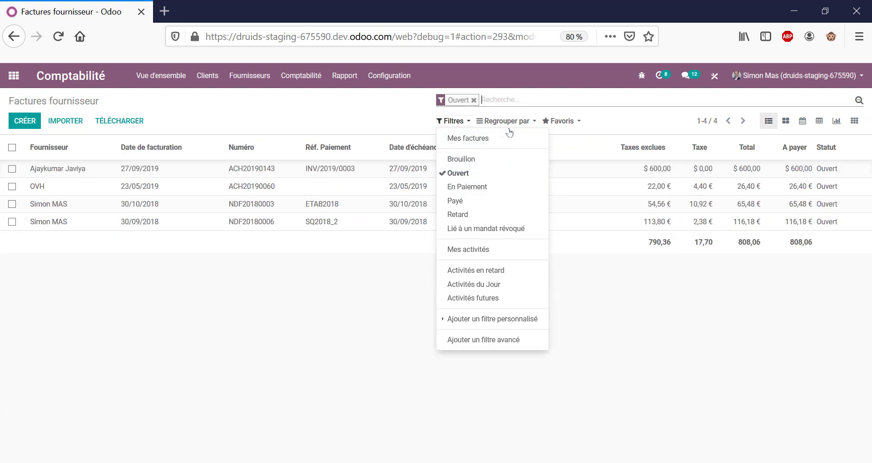
# Step: Group the open vendor bills by due date month, expand the octobre 2018 group, and remove the grouping
pyautogui.click(508, 121)
pyautogui.click(515, 214)
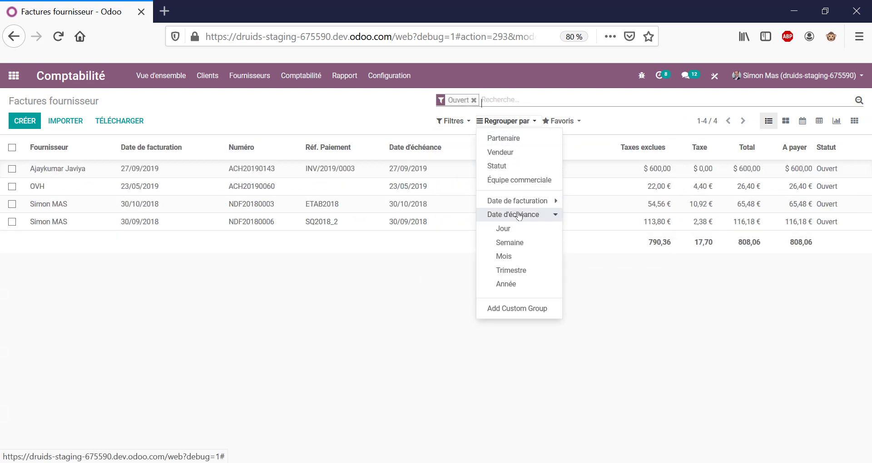
pyautogui.click(516, 257)
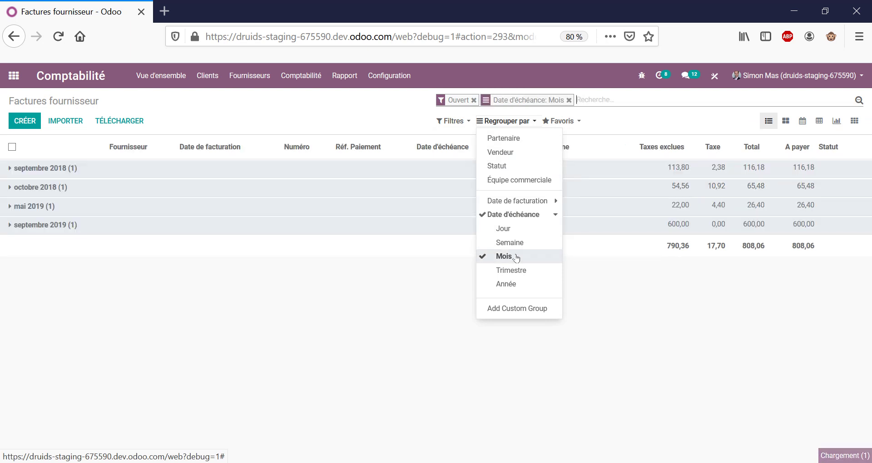
pyautogui.click(428, 321)
pyautogui.click(65, 189)
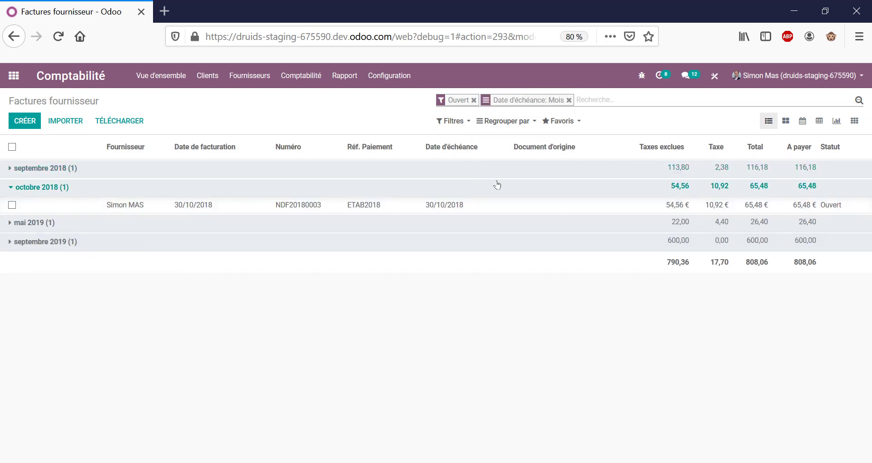
pyautogui.click(568, 100)
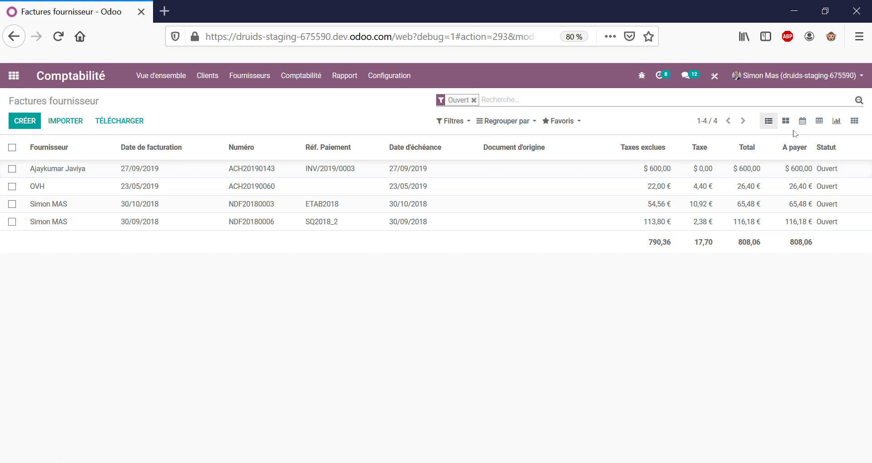
# Step: Show the open vendor bills as a pivot table with rows grouped by Partenaire
pyautogui.click(819, 122)
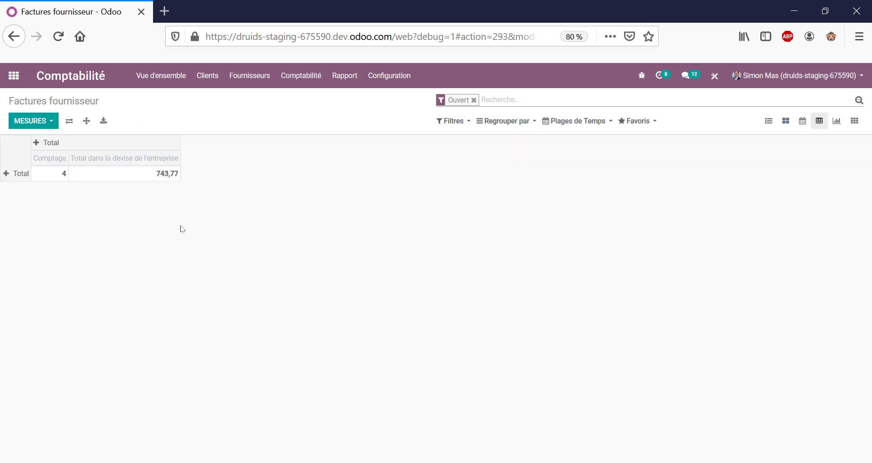
pyautogui.click(6, 174)
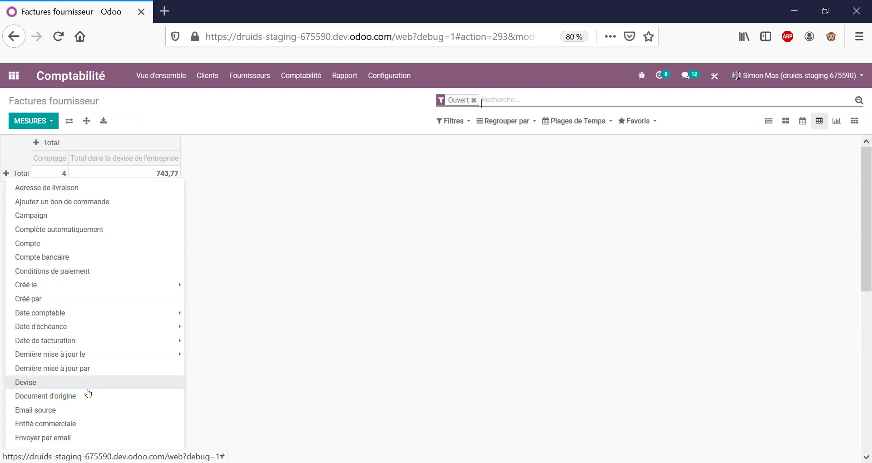
pyautogui.scroll(-6, 86, 291)
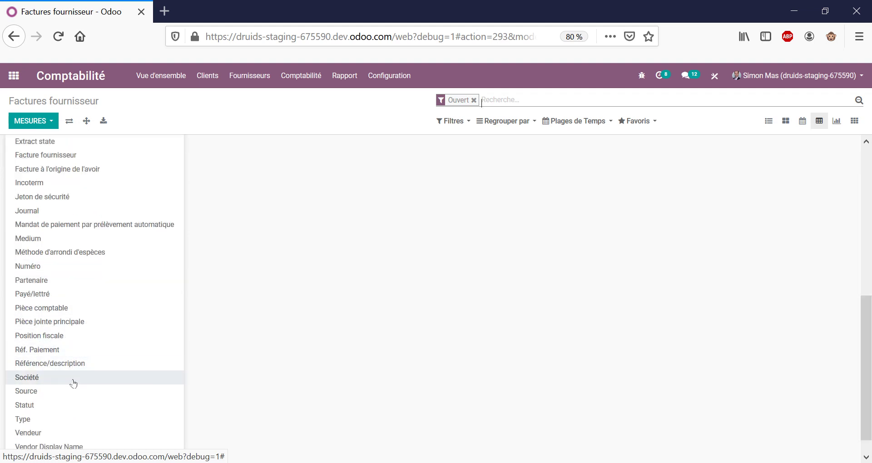
pyautogui.click(77, 282)
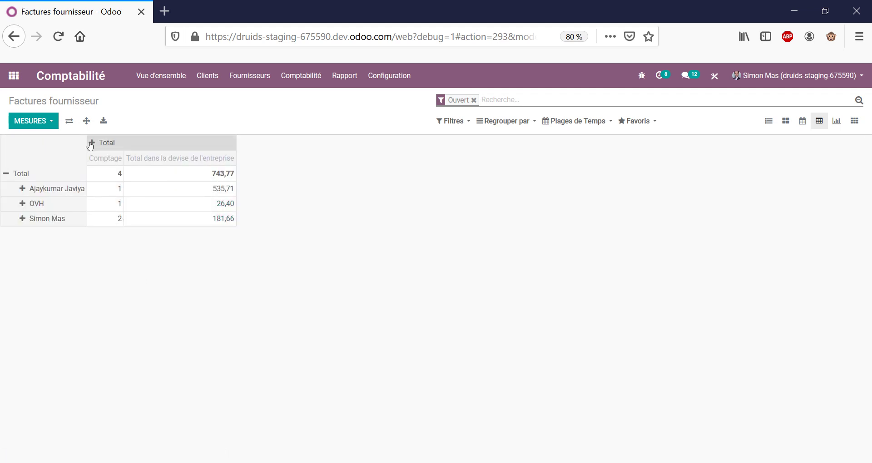
# Step: Make Montant dû en devise société the pivot's only measure, removing Total dans la devise de l'entreprise and Comptage
pyautogui.click(51, 120)
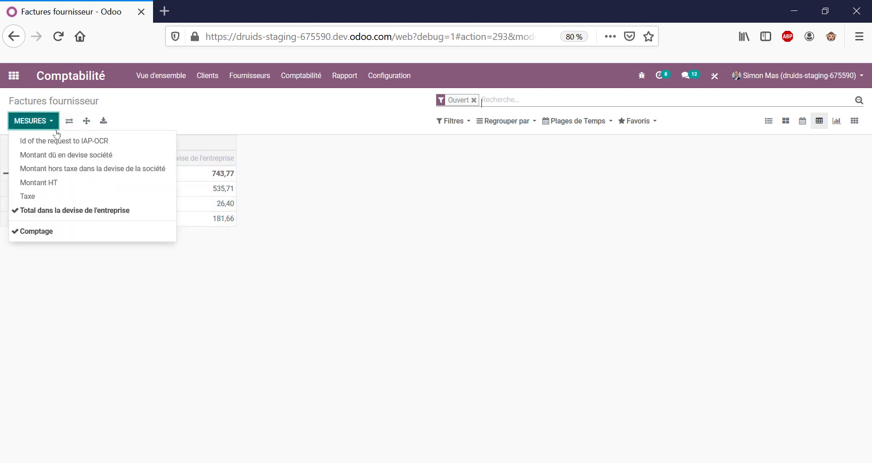
pyautogui.click(55, 157)
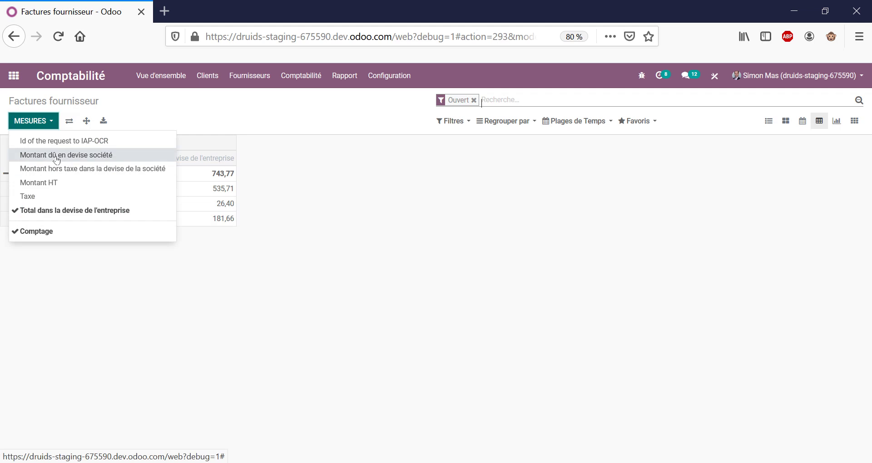
pyautogui.click(56, 210)
pyautogui.click(54, 232)
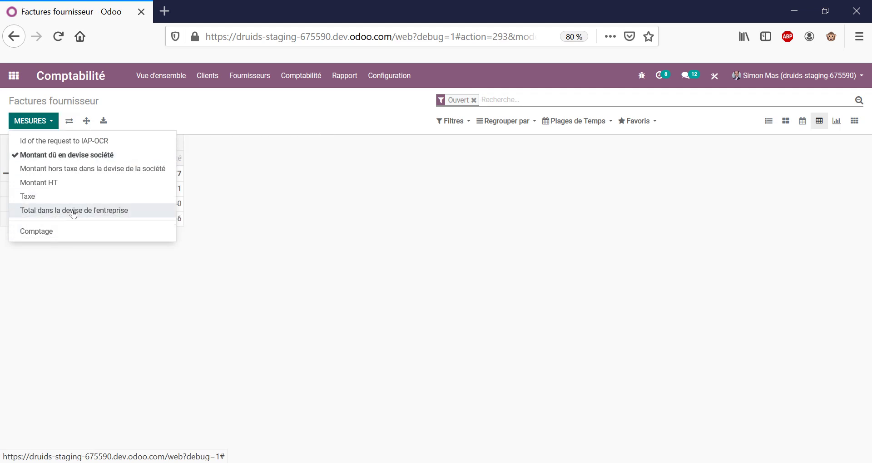
pyautogui.click(289, 222)
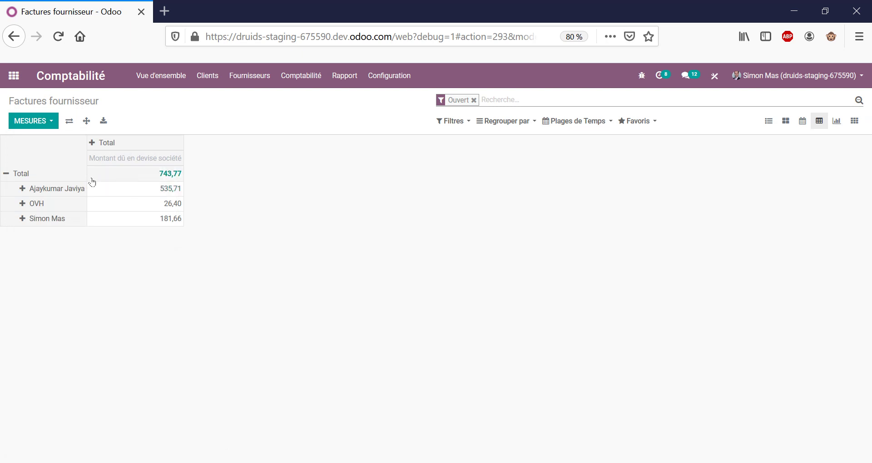
# Step: Split the pivot table's columns by Date d'échéance per month
pyautogui.click(94, 143)
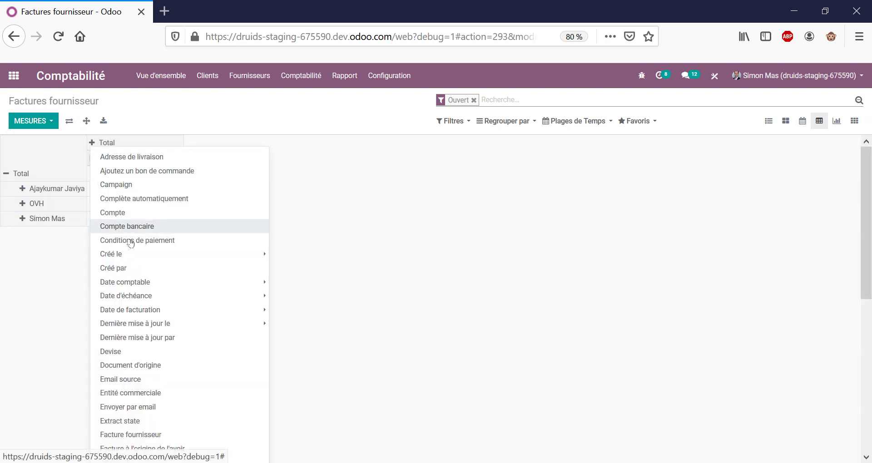
pyautogui.moveTo(250, 293)
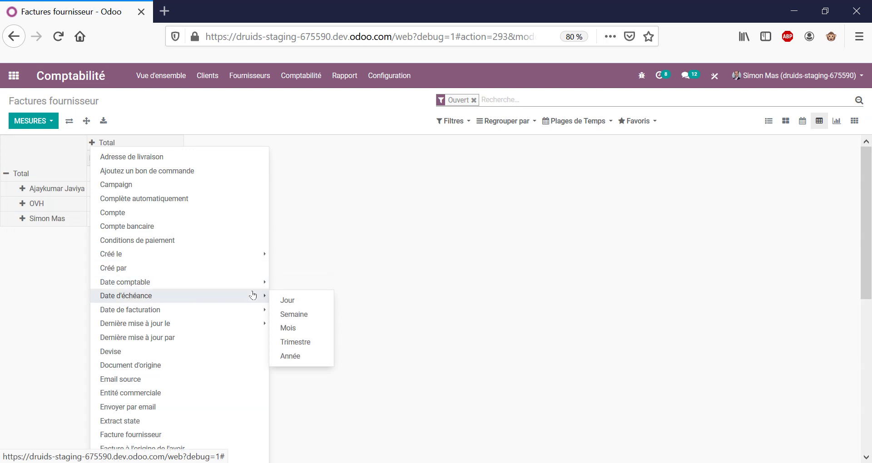
pyautogui.click(288, 328)
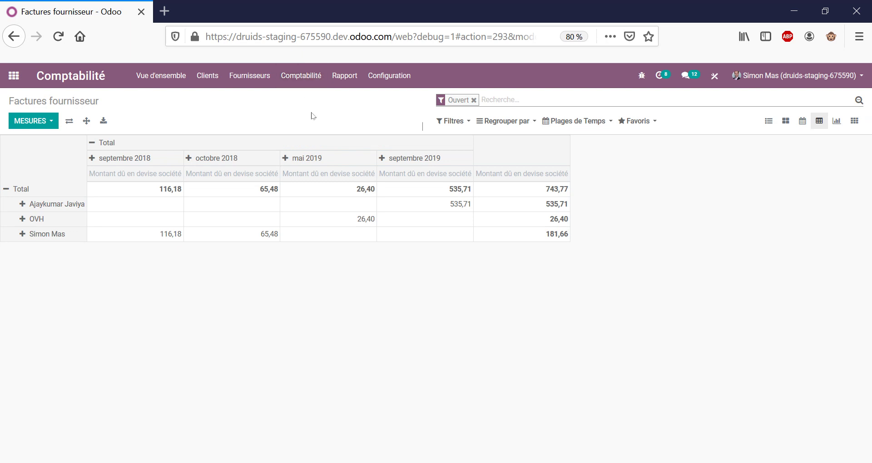
# Step: Open the Balance agée des fournisseurs report and examine the amounts due per vendor and the other available reports
pyautogui.click(342, 82)
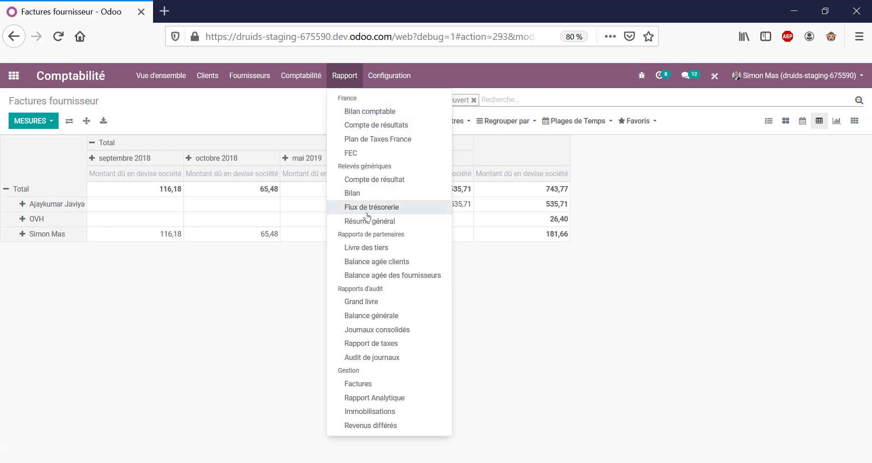
pyautogui.click(391, 276)
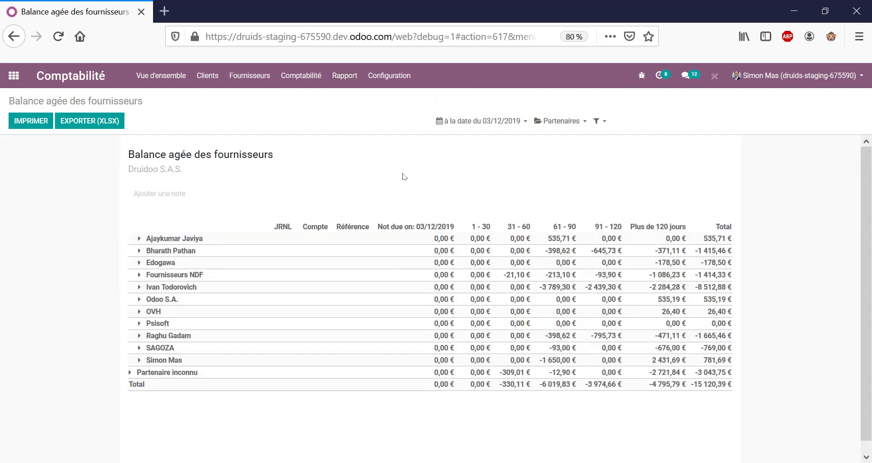
pyautogui.click(347, 78)
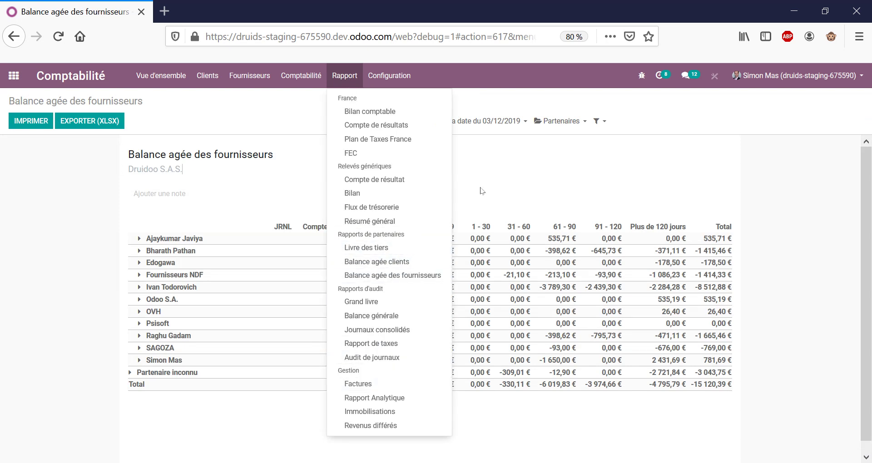
pyautogui.tripleClick(139, 101)
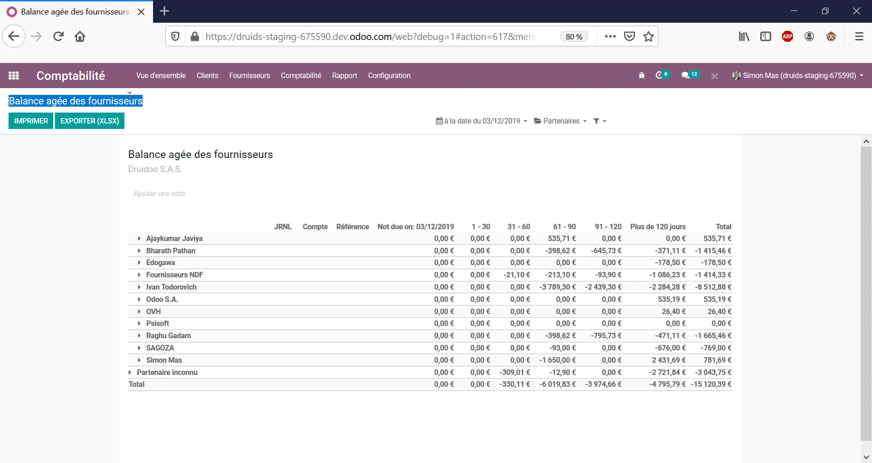
# Step: Return to the accounting overview and open the home screen listing all applications
pyautogui.click(76, 78)
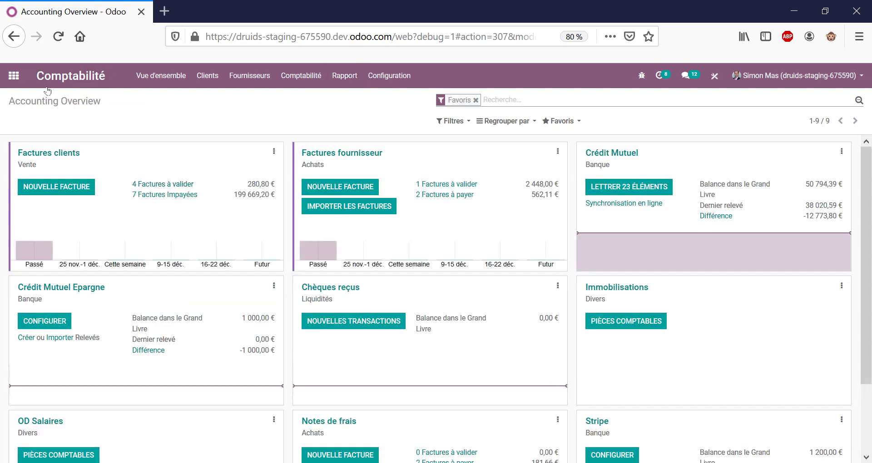
pyautogui.click(13, 75)
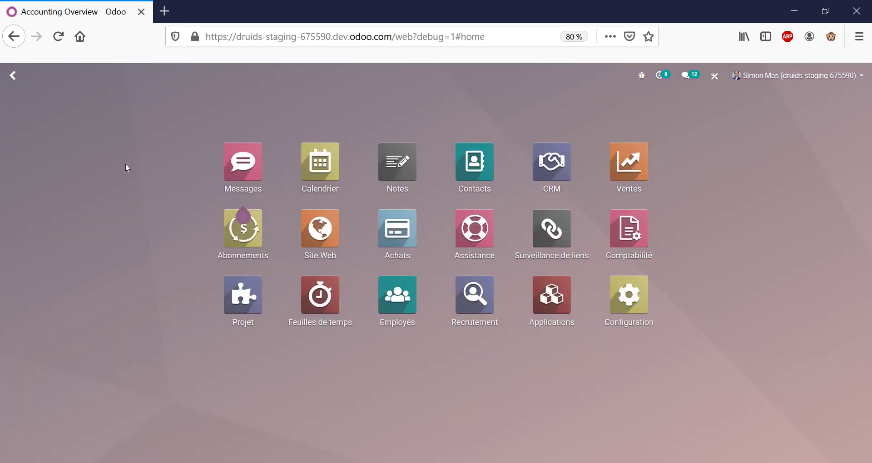